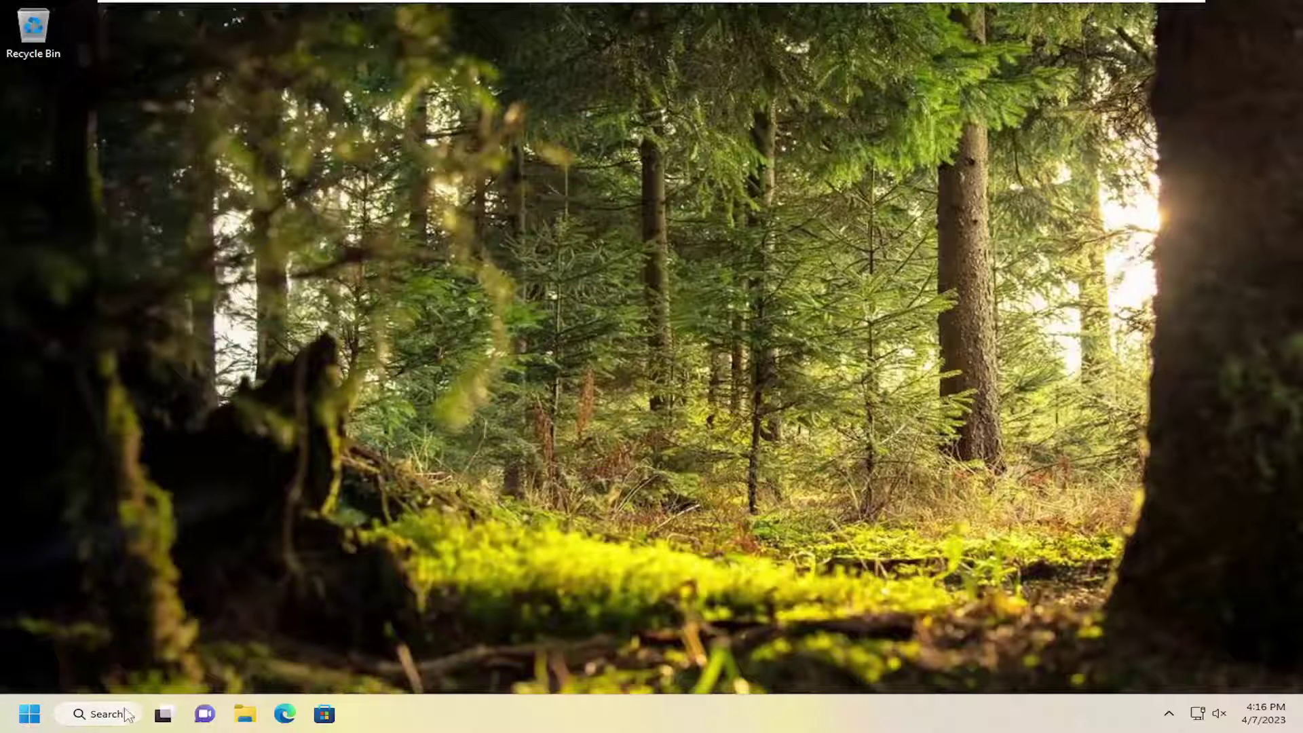
Launch Notepad from search and paste in the sc config trustedinstaller and reg delete commands.
left_click(119, 715)
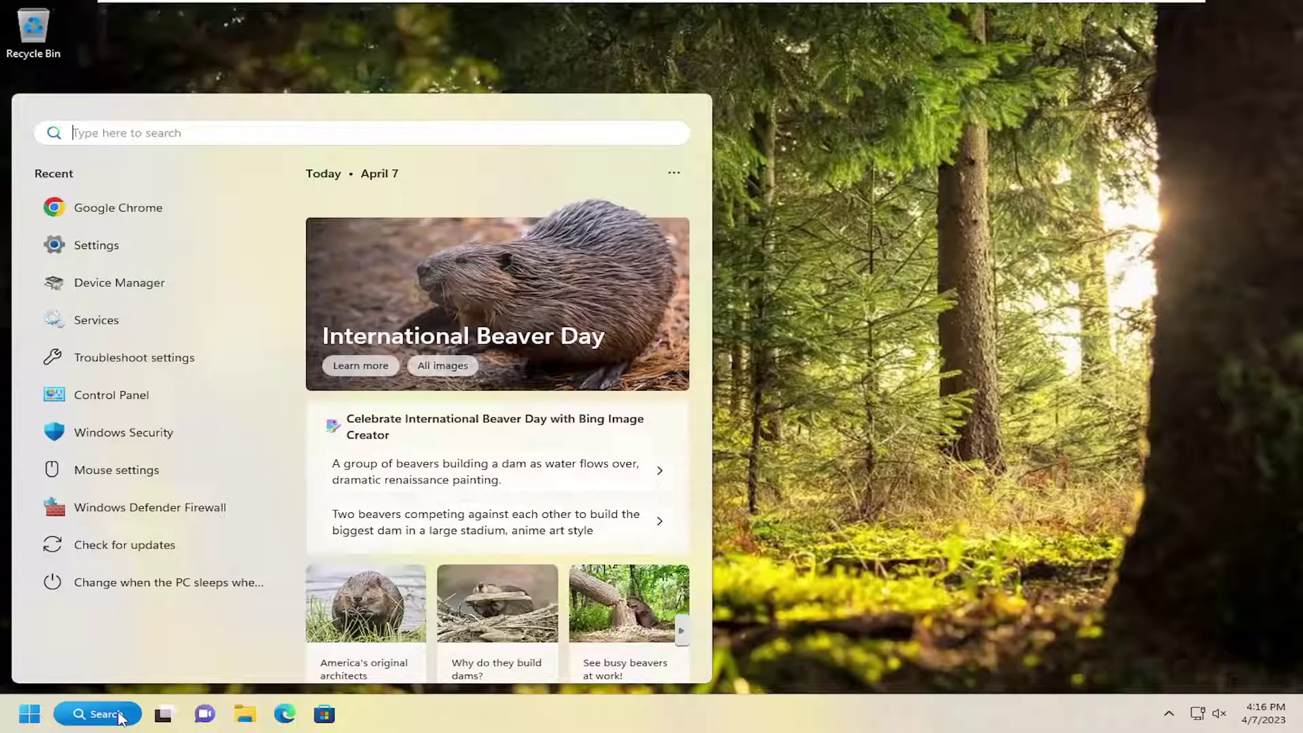
type("notepad")
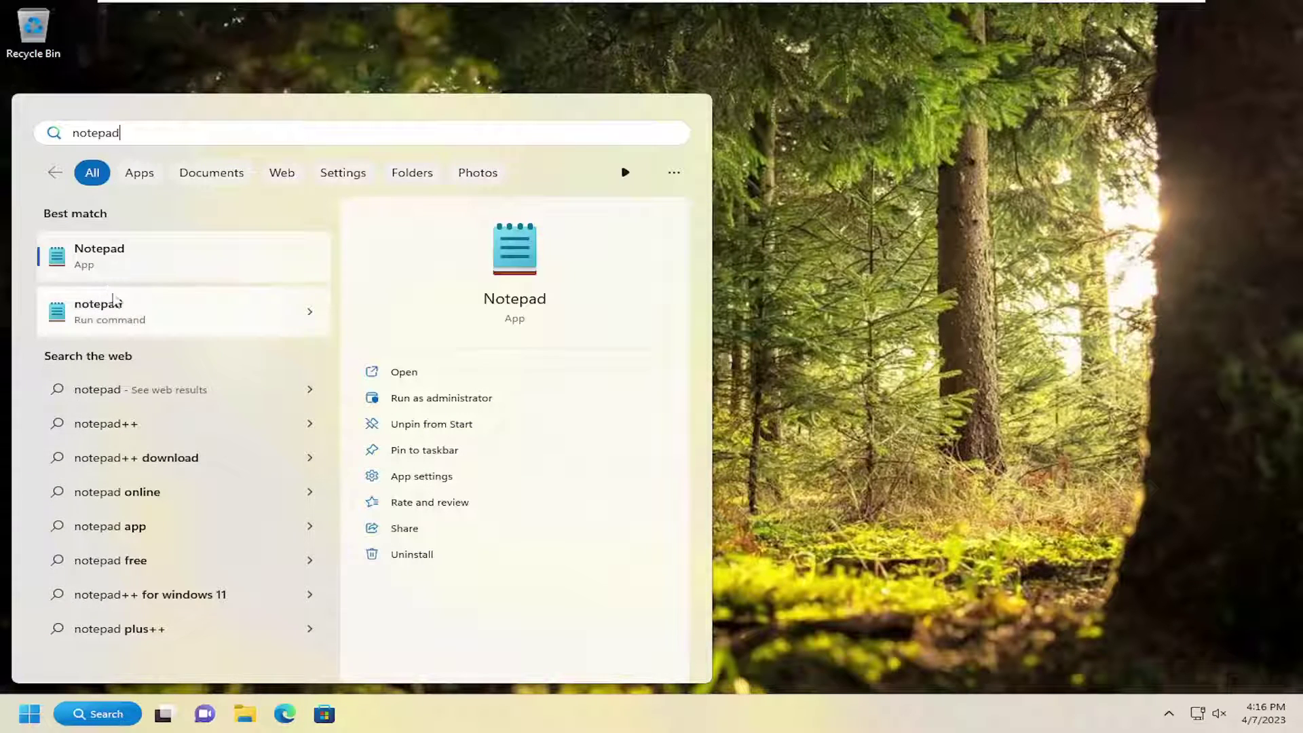
left_click(112, 255)
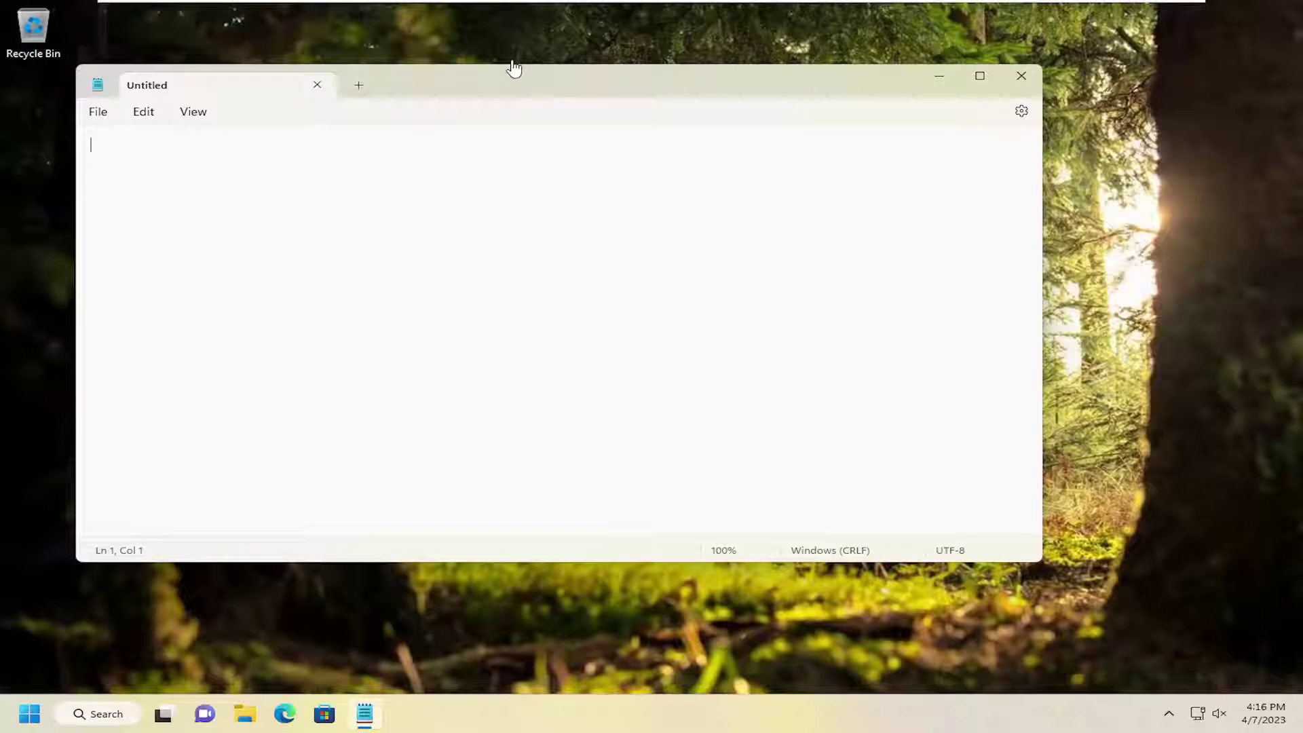
left_click_drag(662, 95, 839, 137)
right_click(355, 199)
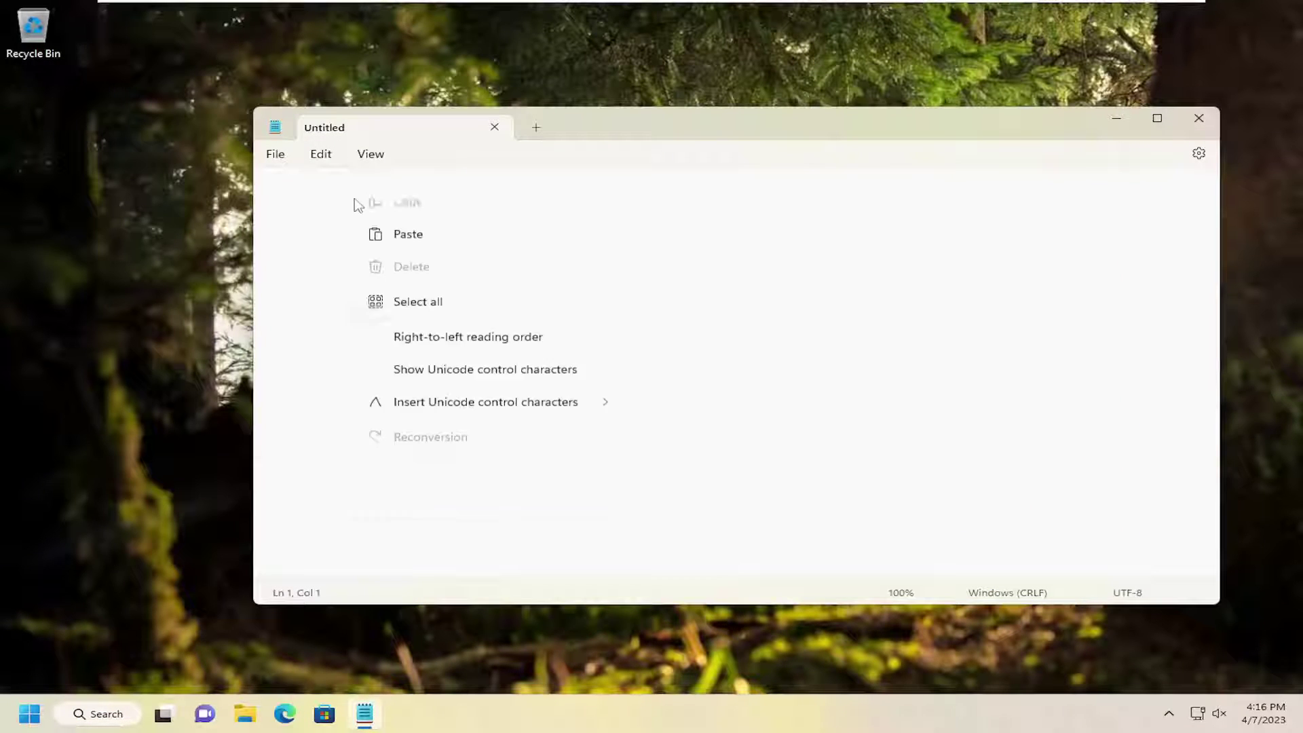
left_click(397, 316)
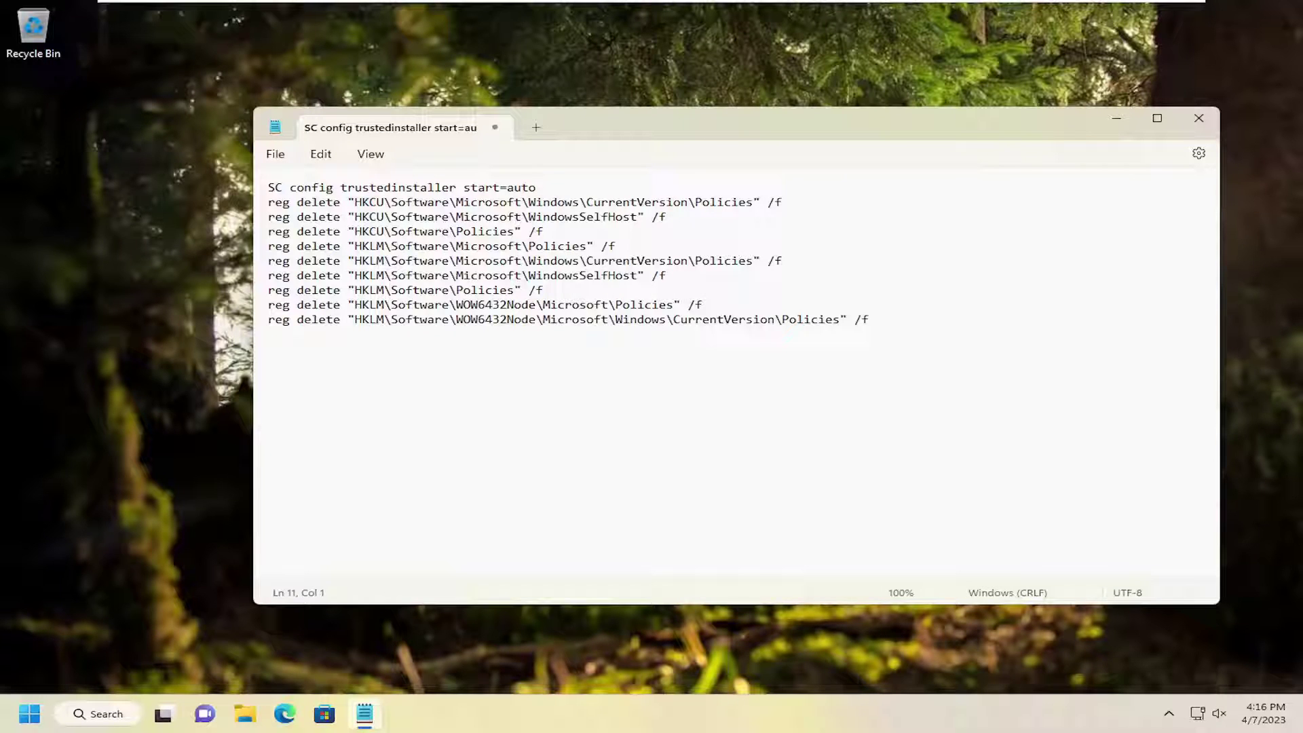
key("ctrl+Home")
Save the note to the Desktop as filefix.bat with the All files type.
left_click(275, 154)
left_click(299, 289)
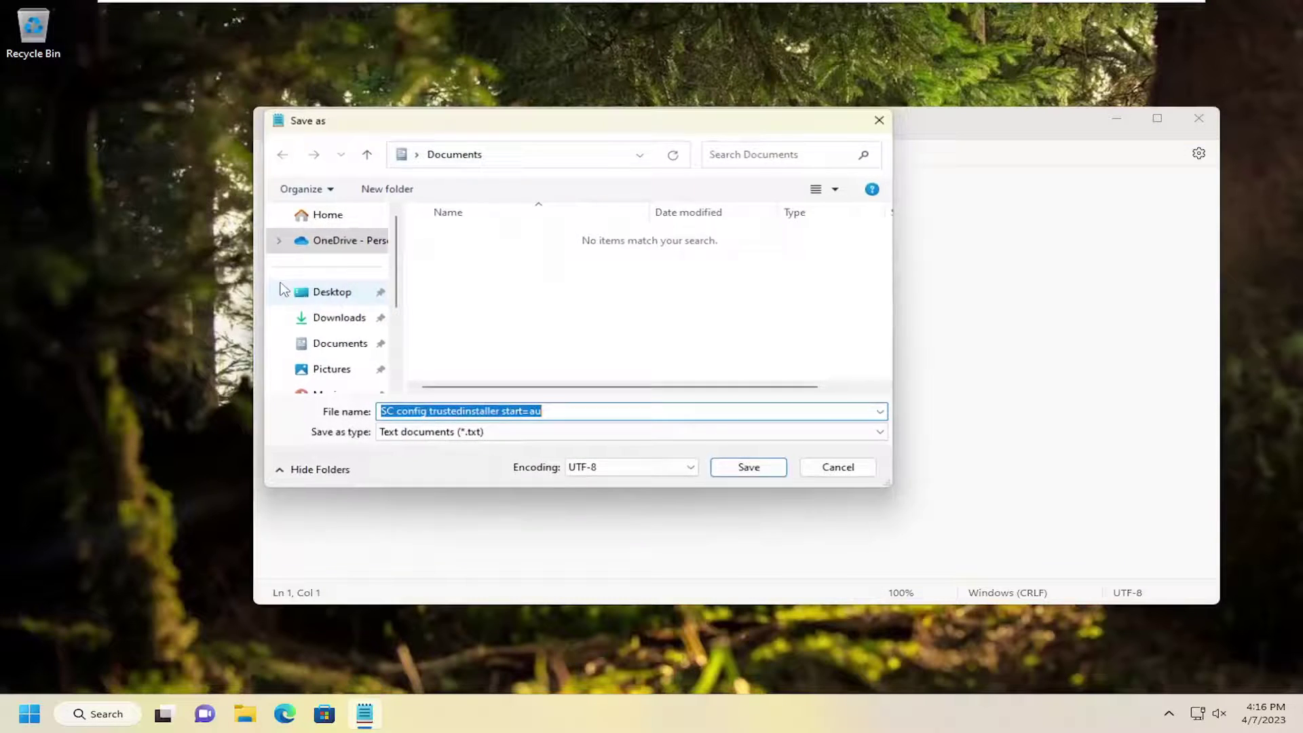
left_click(329, 292)
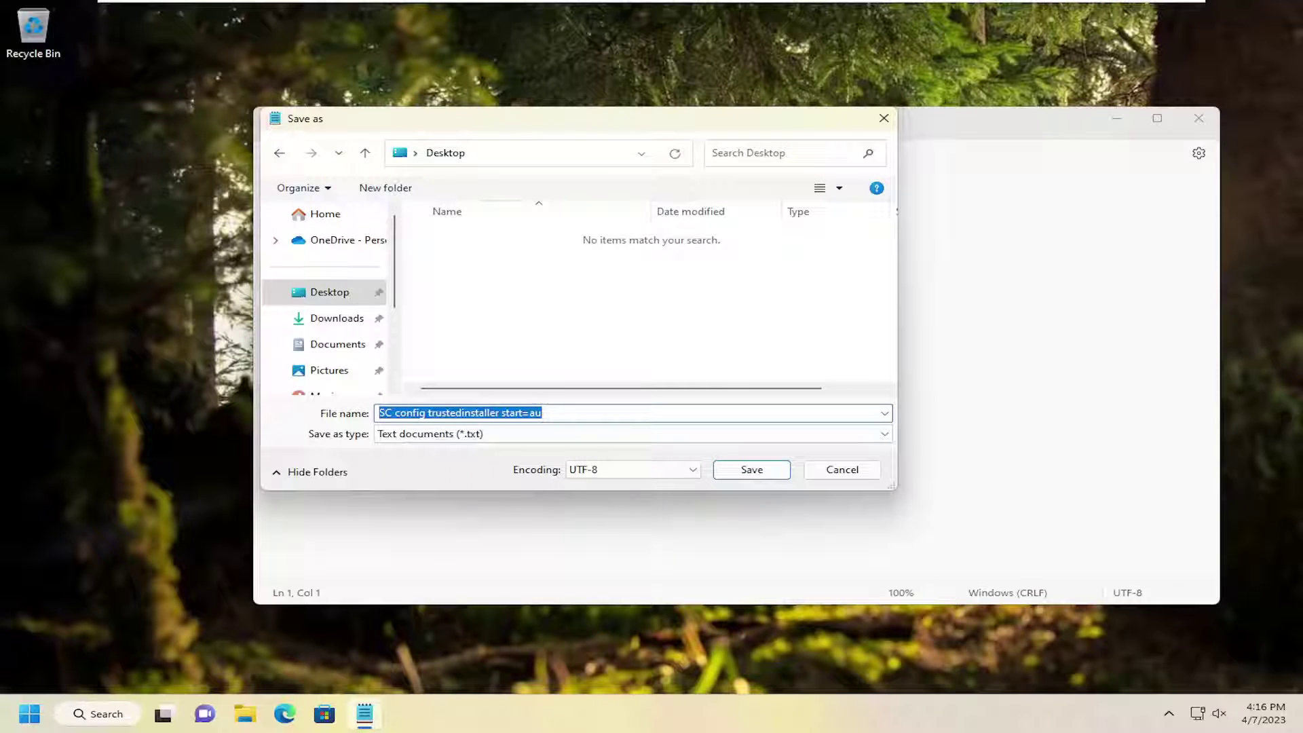
type("f")
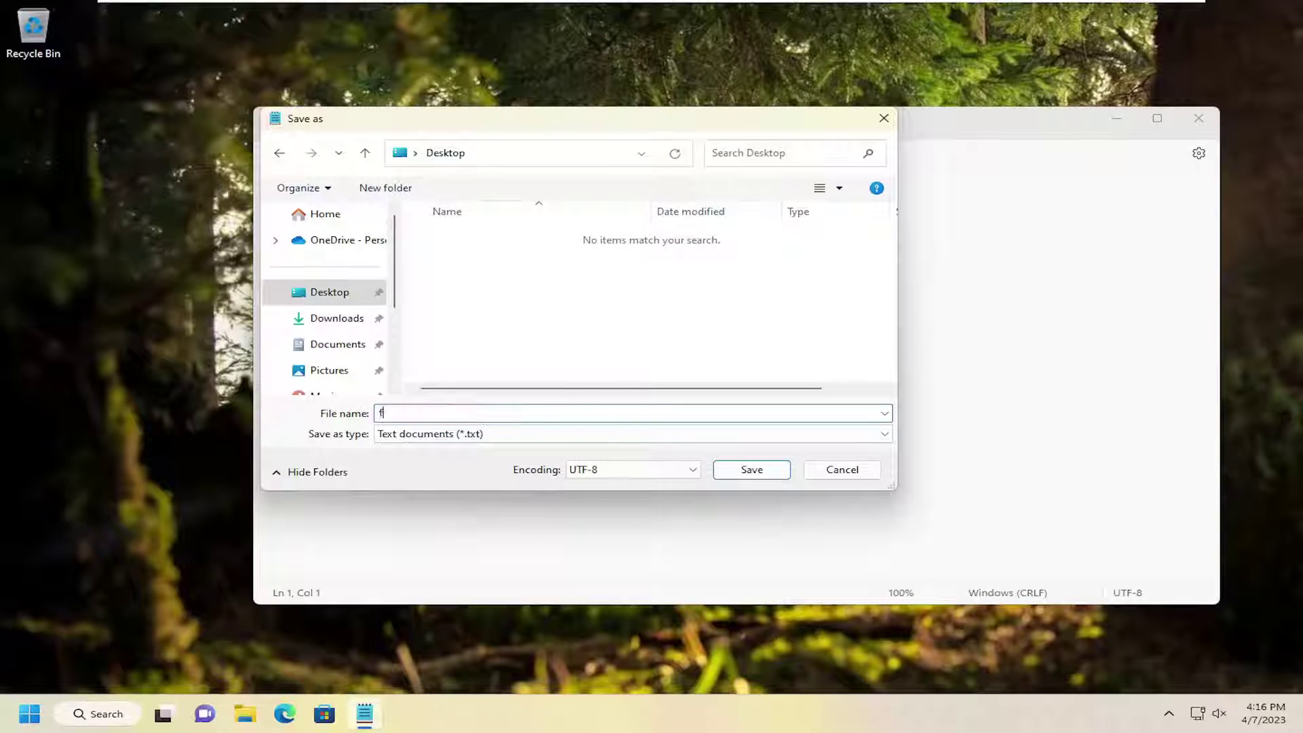
type("fix.bat")
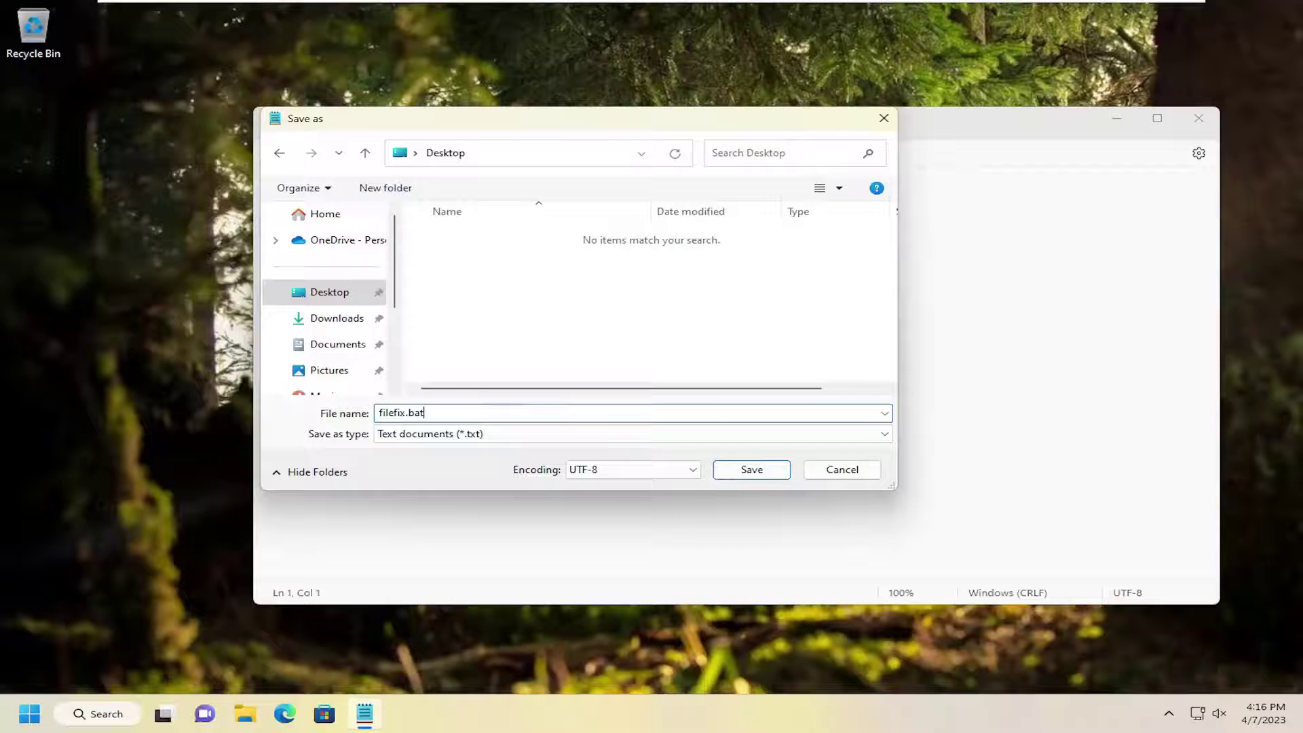
left_click(416, 437)
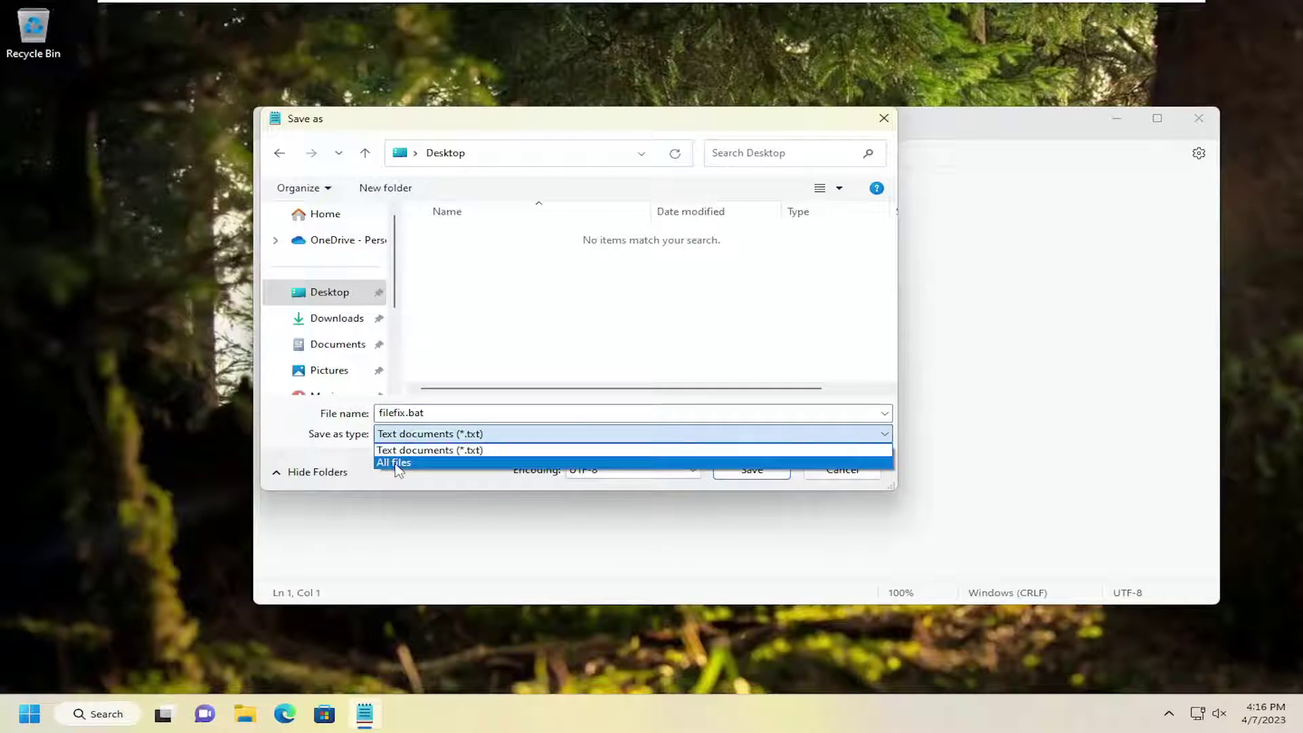
left_click(402, 464)
left_click(747, 470)
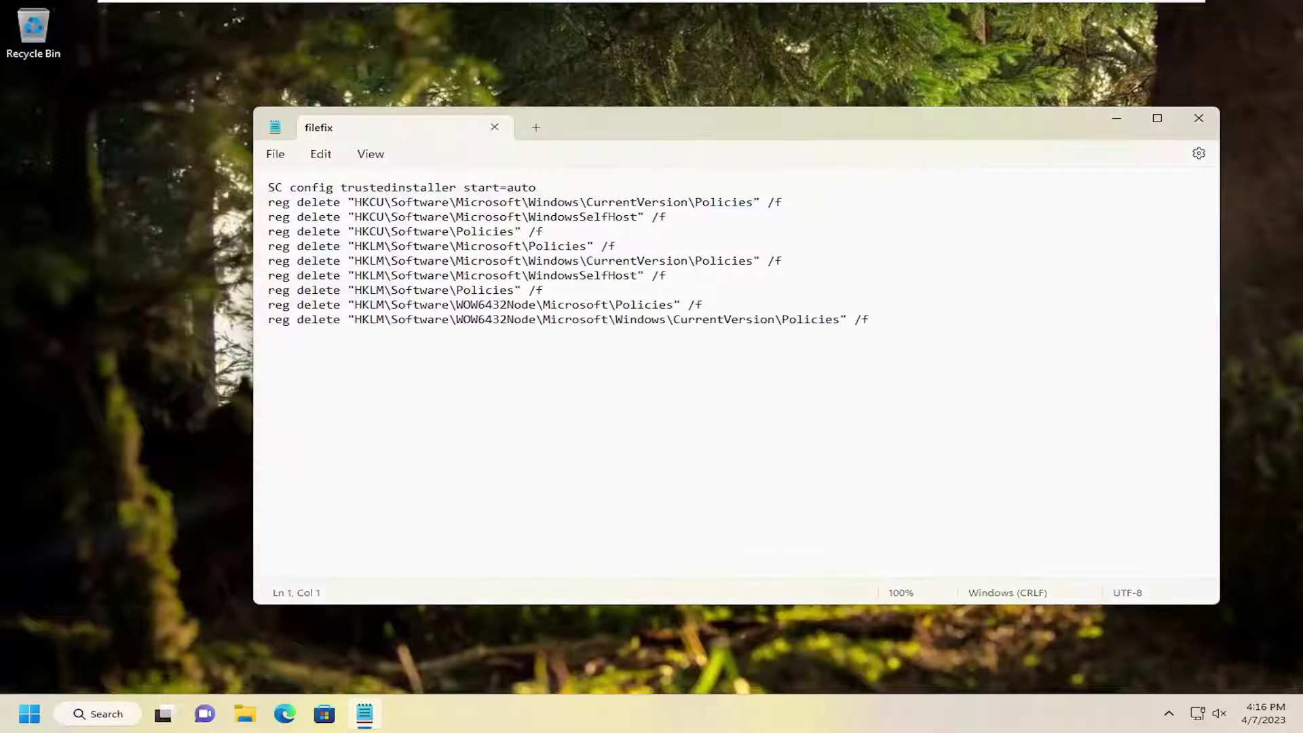
Close Notepad and run filefix.bat as administrator, approving the UAC prompt.
left_click(1196, 122)
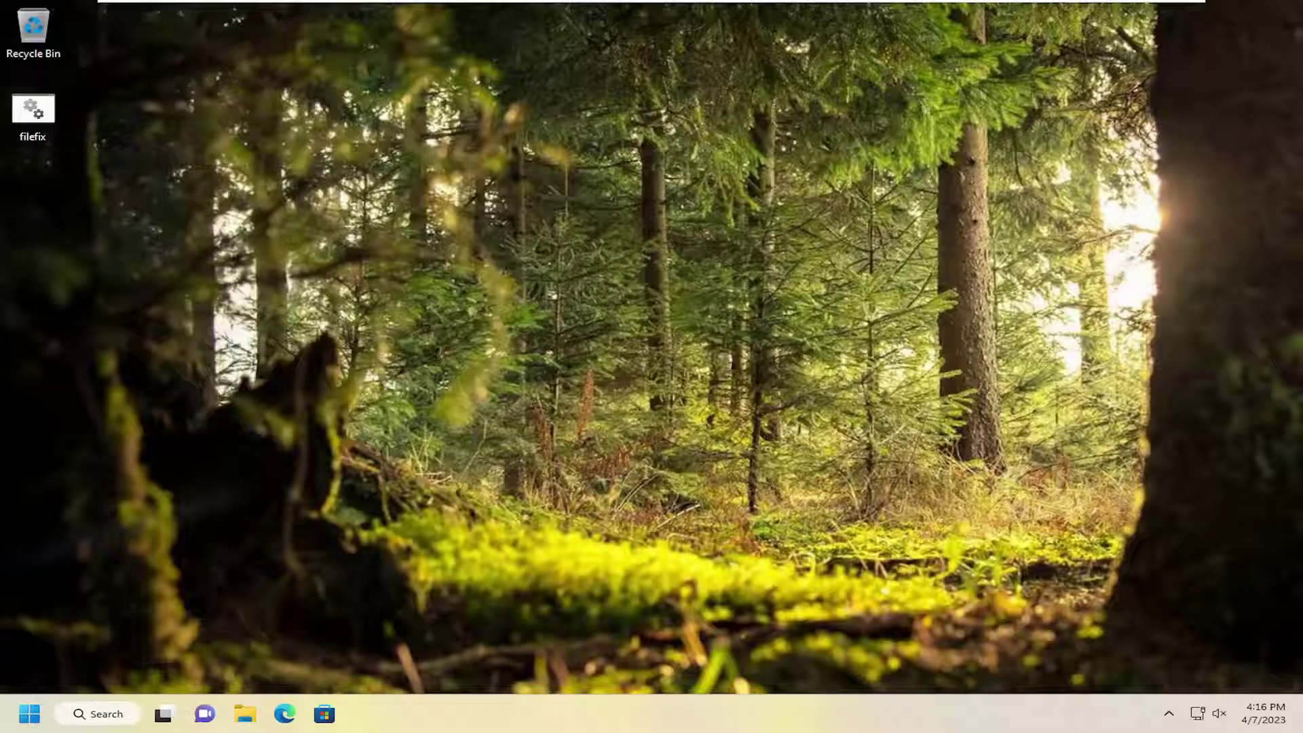
right_click(29, 118)
left_click(95, 196)
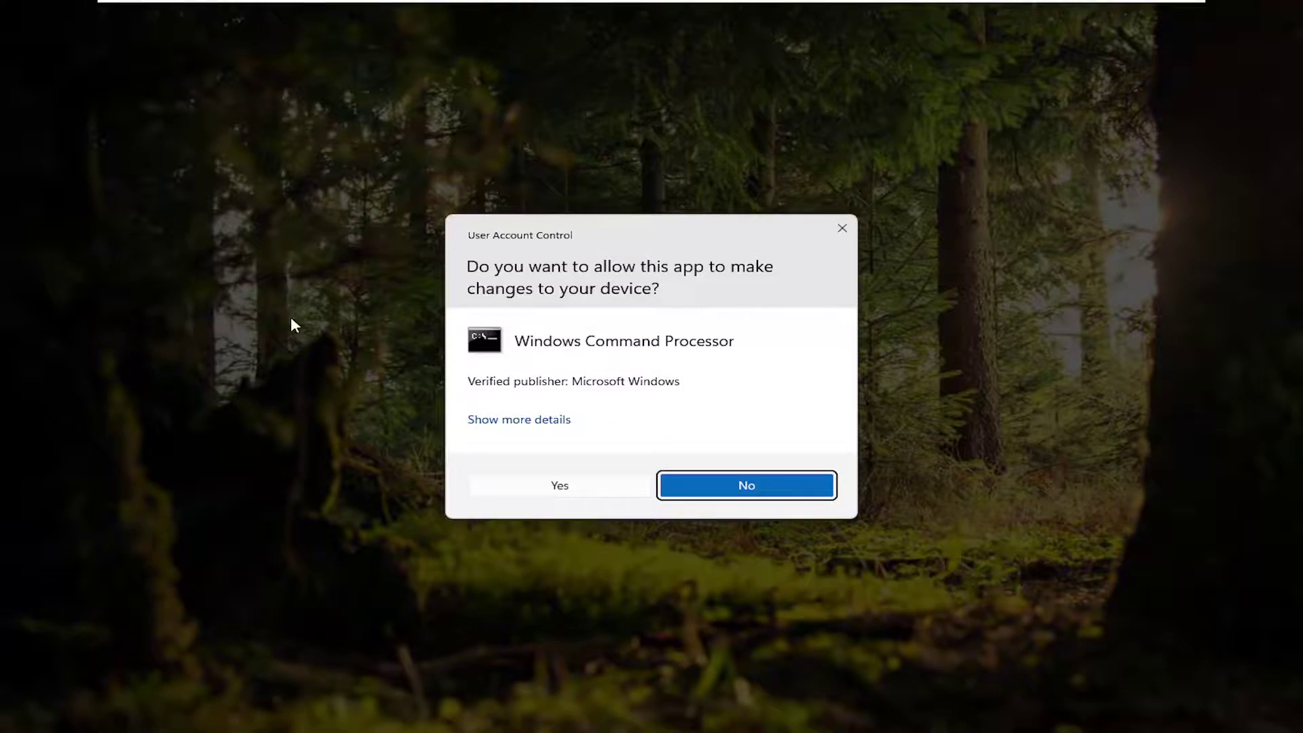
left_click(557, 493)
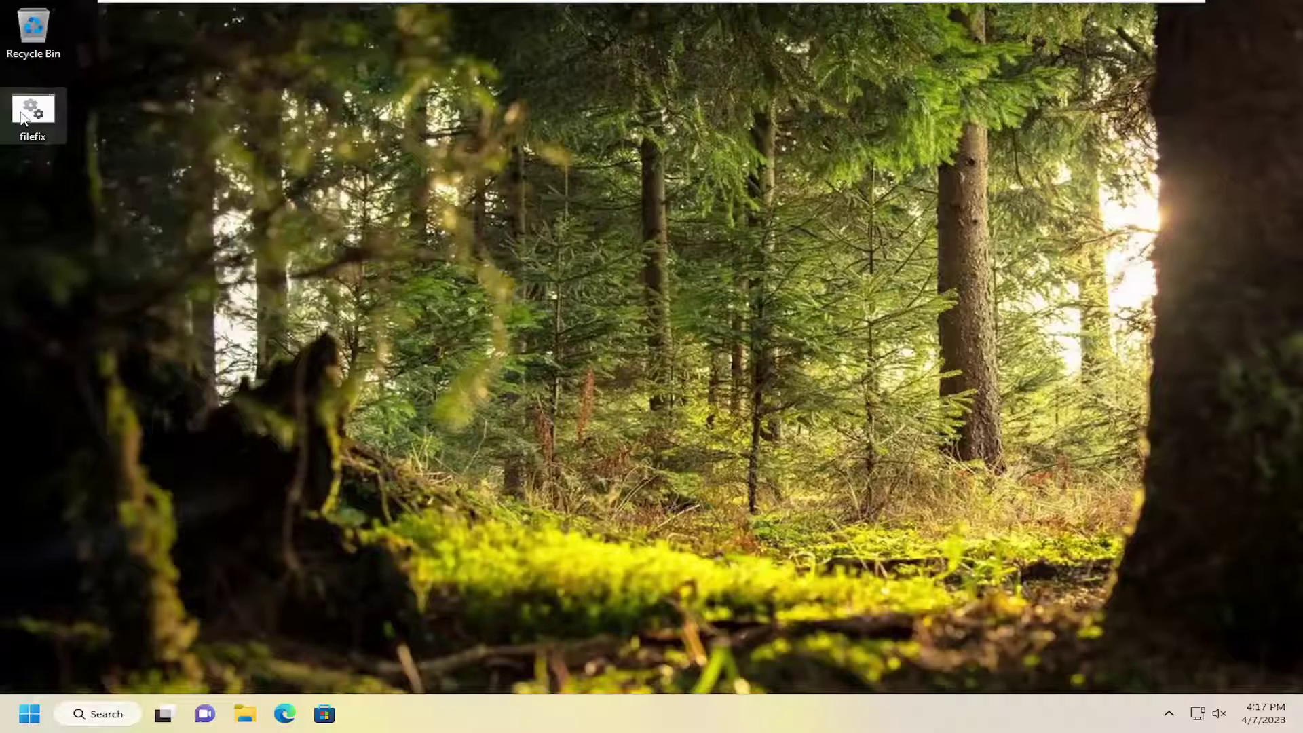
Run filefix.bat as administrator a second time, approve it, and bring up Start's shutdown options.
right_click(28, 114)
left_click(70, 192)
left_click(601, 487)
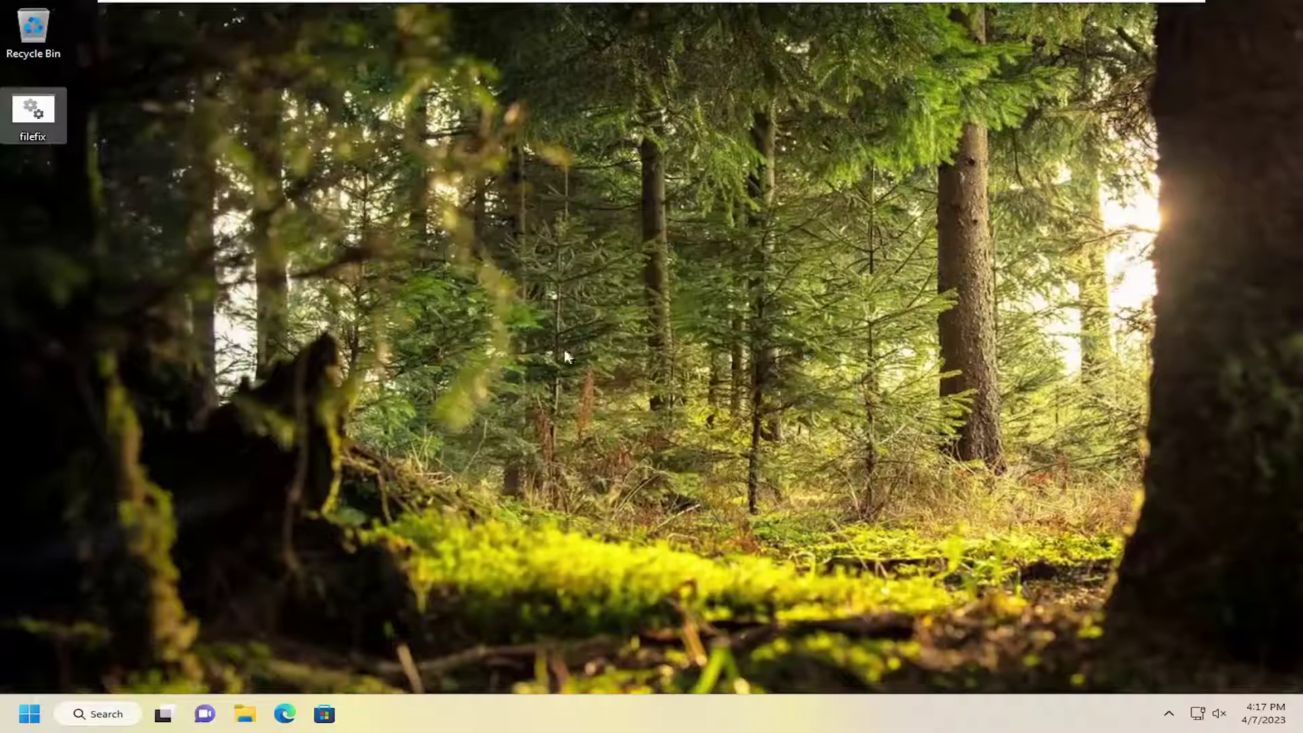
right_click(29, 714)
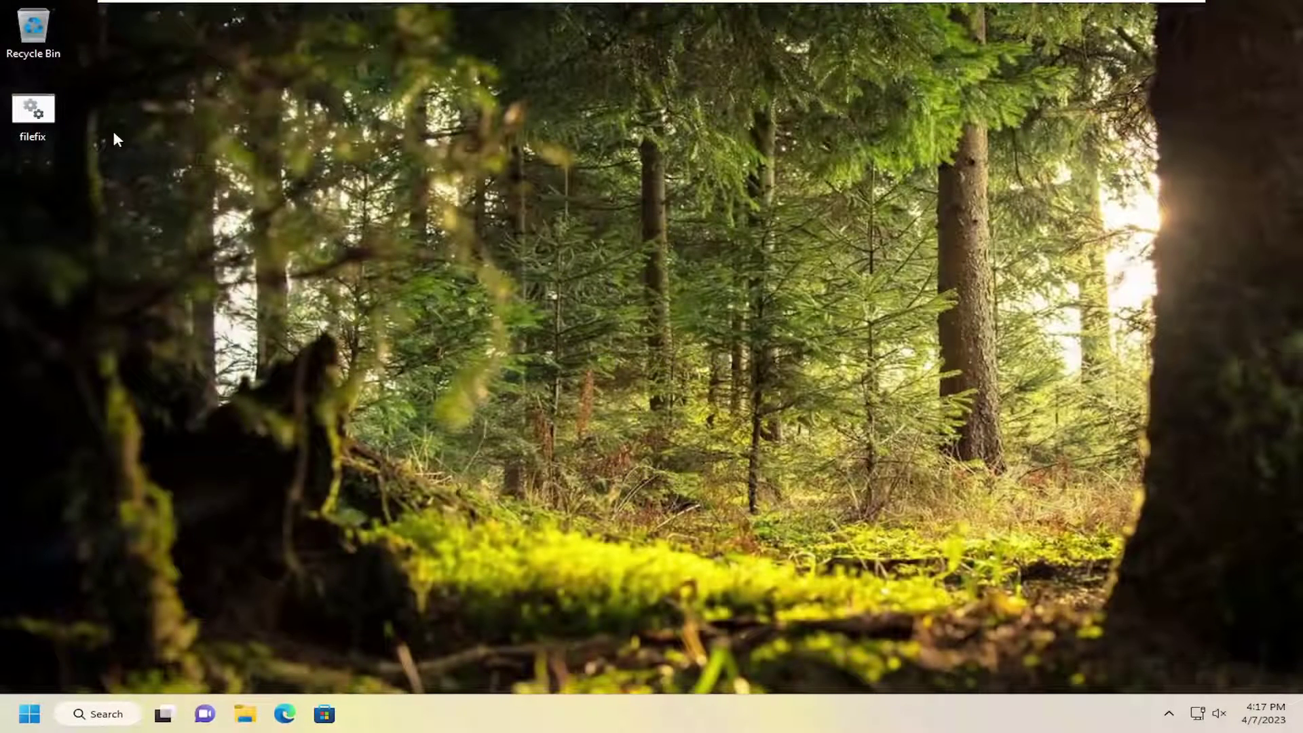
Drag filefix.bat to the Recycle Bin and empty the bin permanently.
left_click_drag(40, 112, 34, 39)
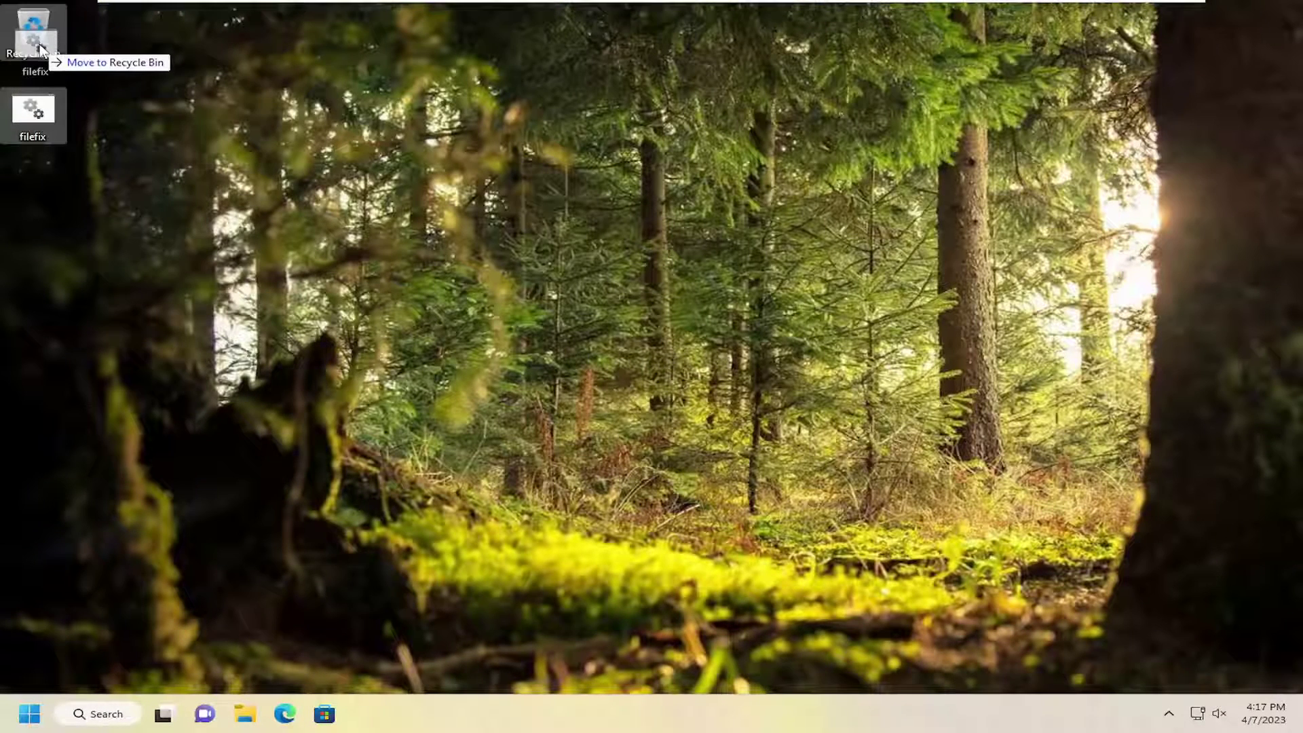
right_click(35, 32)
left_click(101, 111)
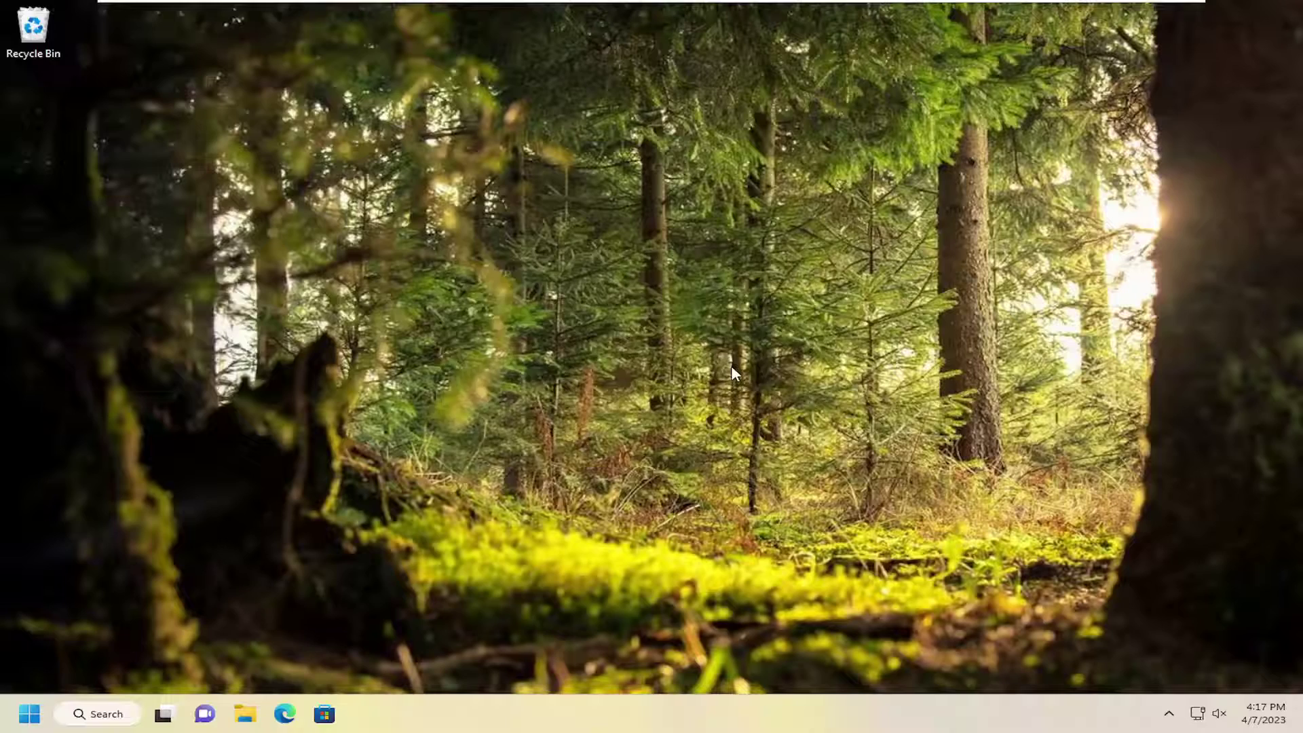
left_click(718, 419)
left_click(605, 405)
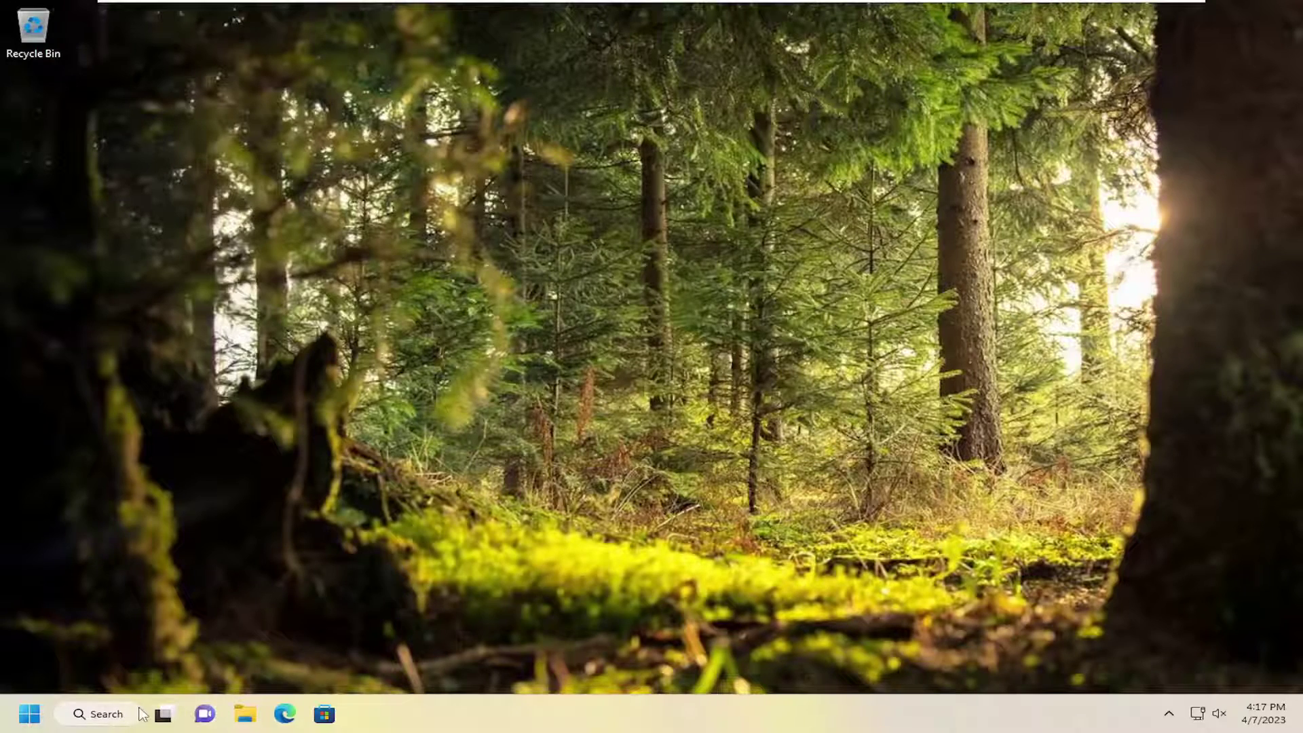
Launch Edit group policy by searching 'local group policy'.
left_click(96, 712)
type("local")
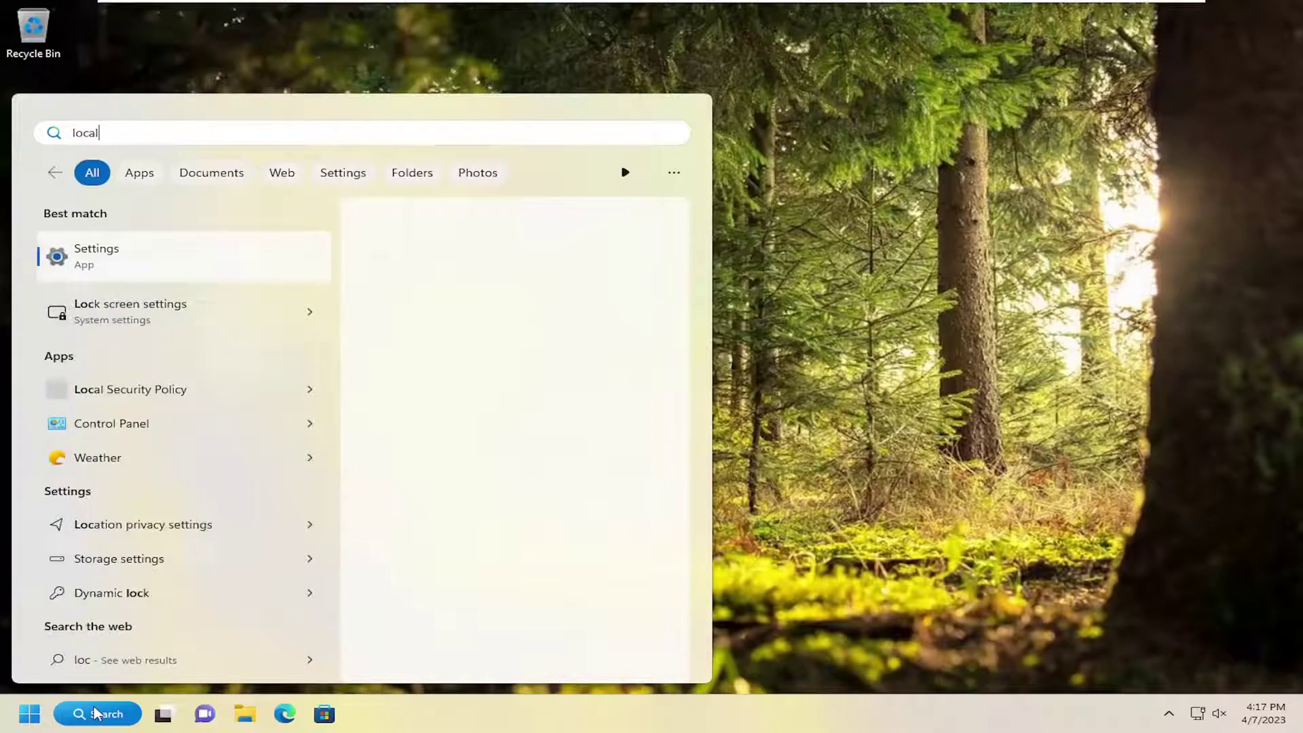
type(" group policy")
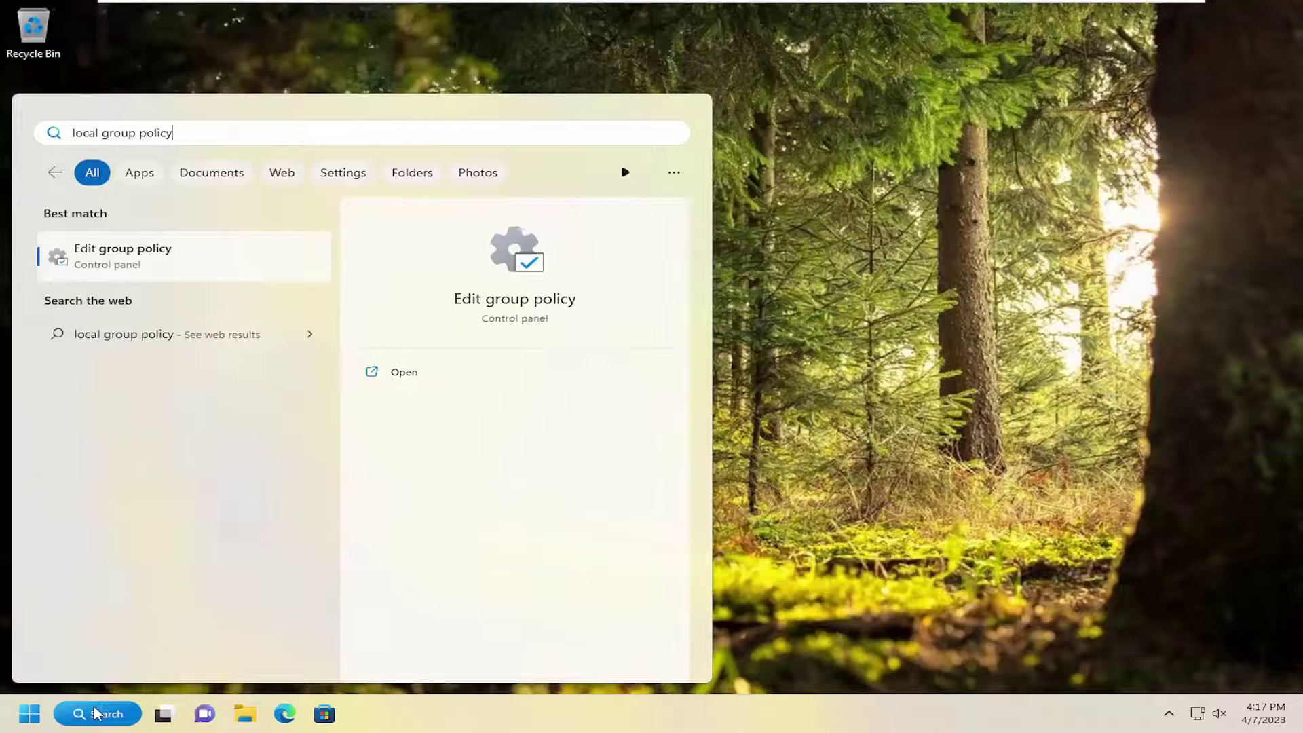
left_click(138, 261)
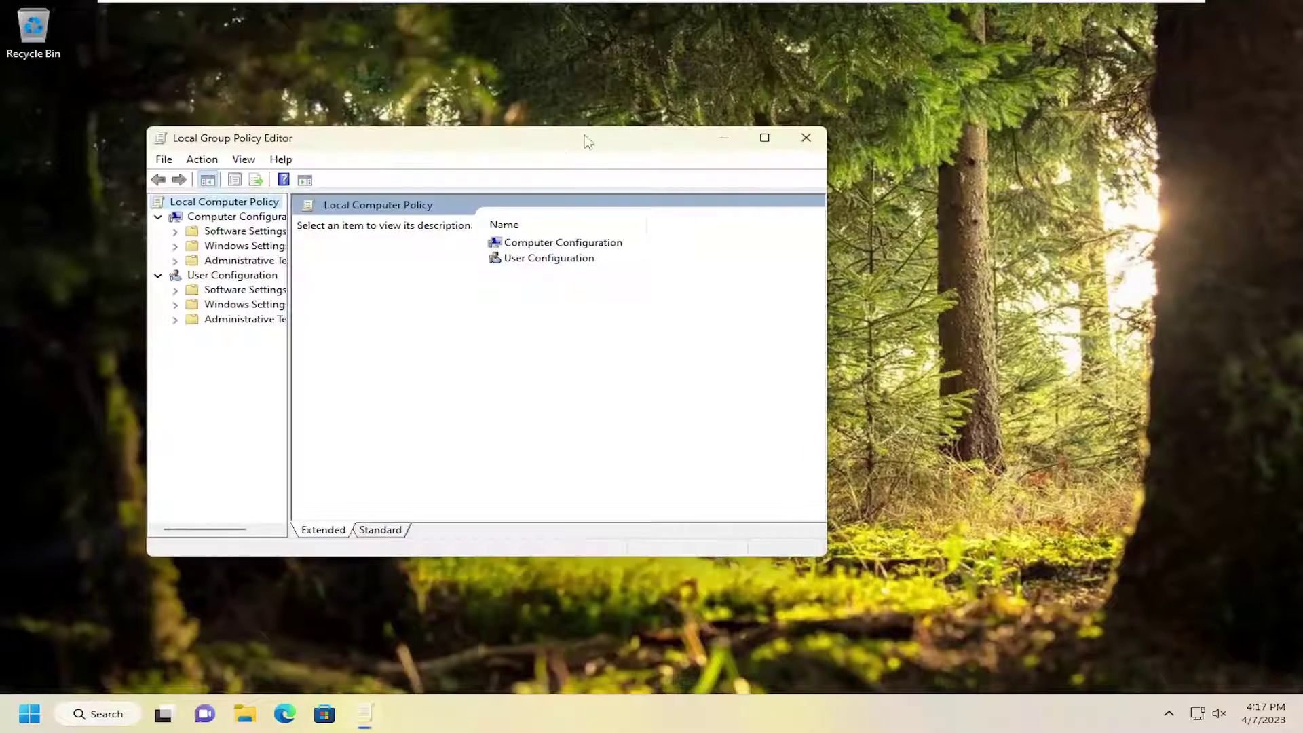
Enlarge the editor and browse Administrative Templates > Windows Components > Data Collection and Preview Builds to Allow Diagnostic Data.
left_click_drag(582, 136, 622, 102)
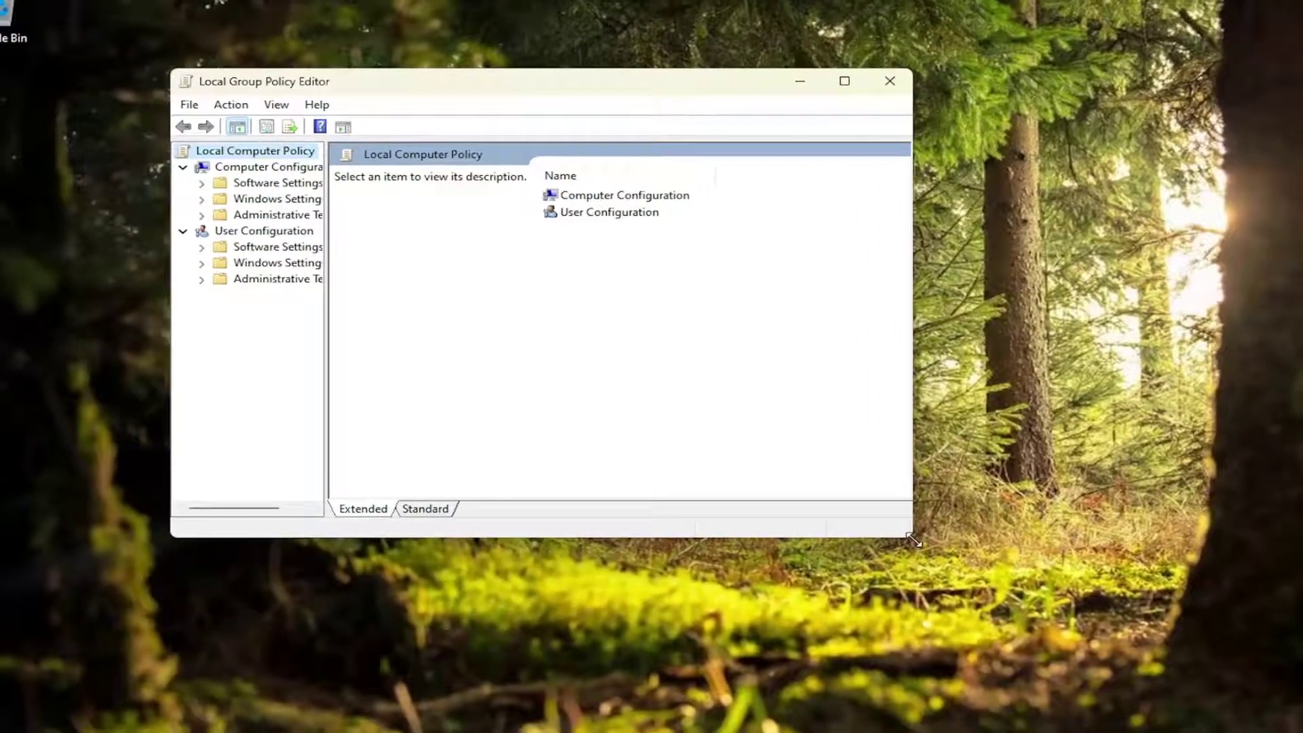
left_click_drag(915, 540, 1121, 655)
left_click_drag(324, 323, 426, 327)
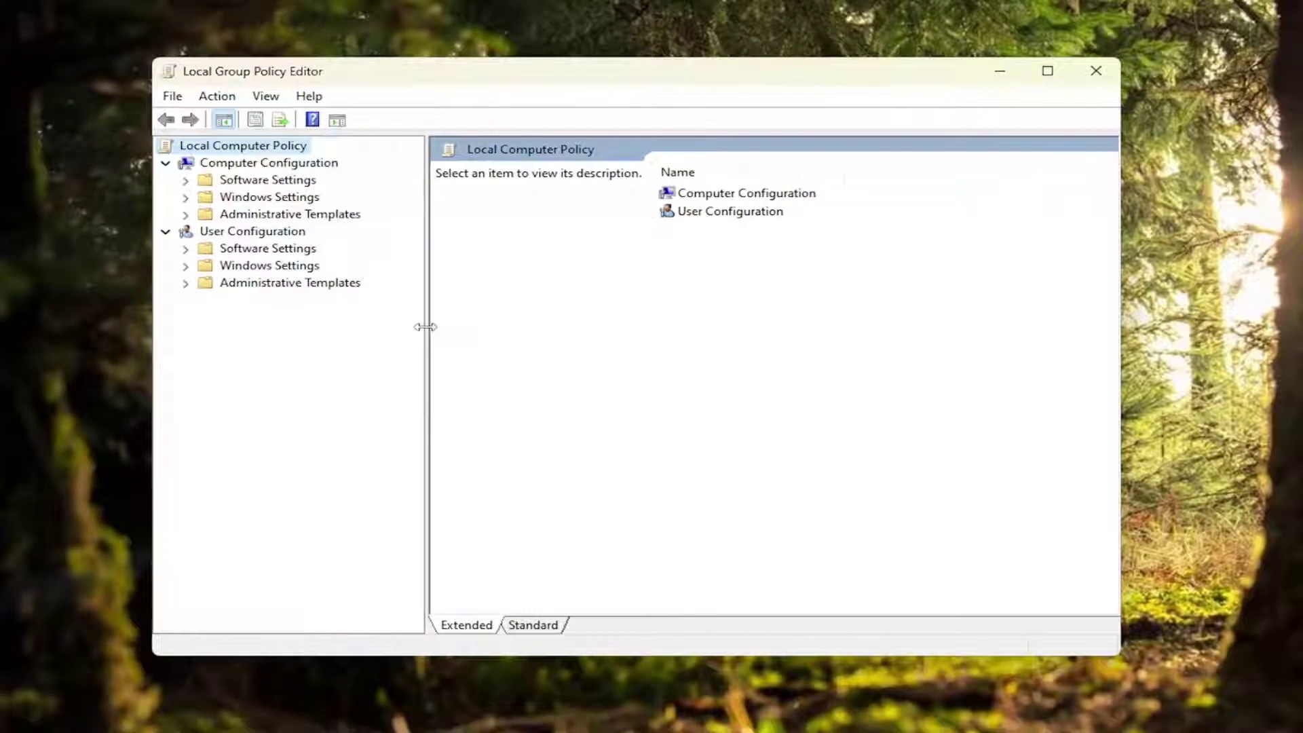
left_click(266, 165)
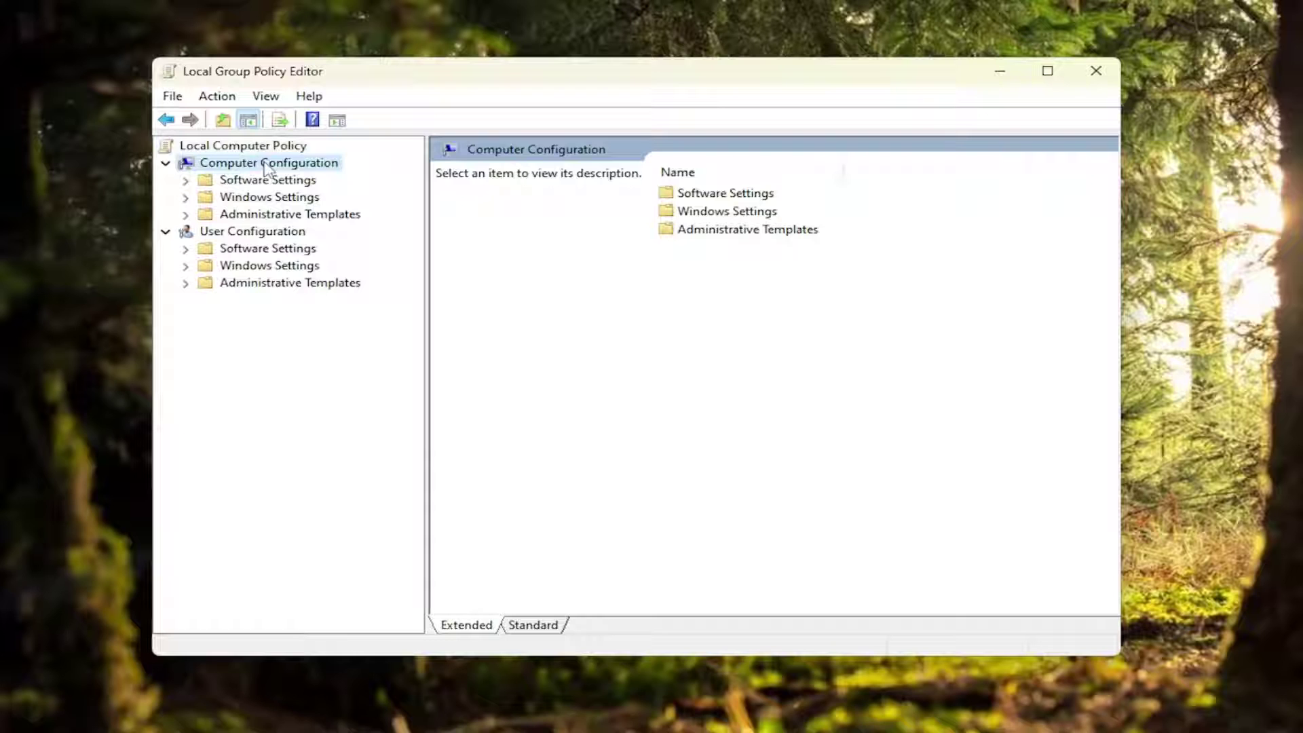
double_click(259, 215)
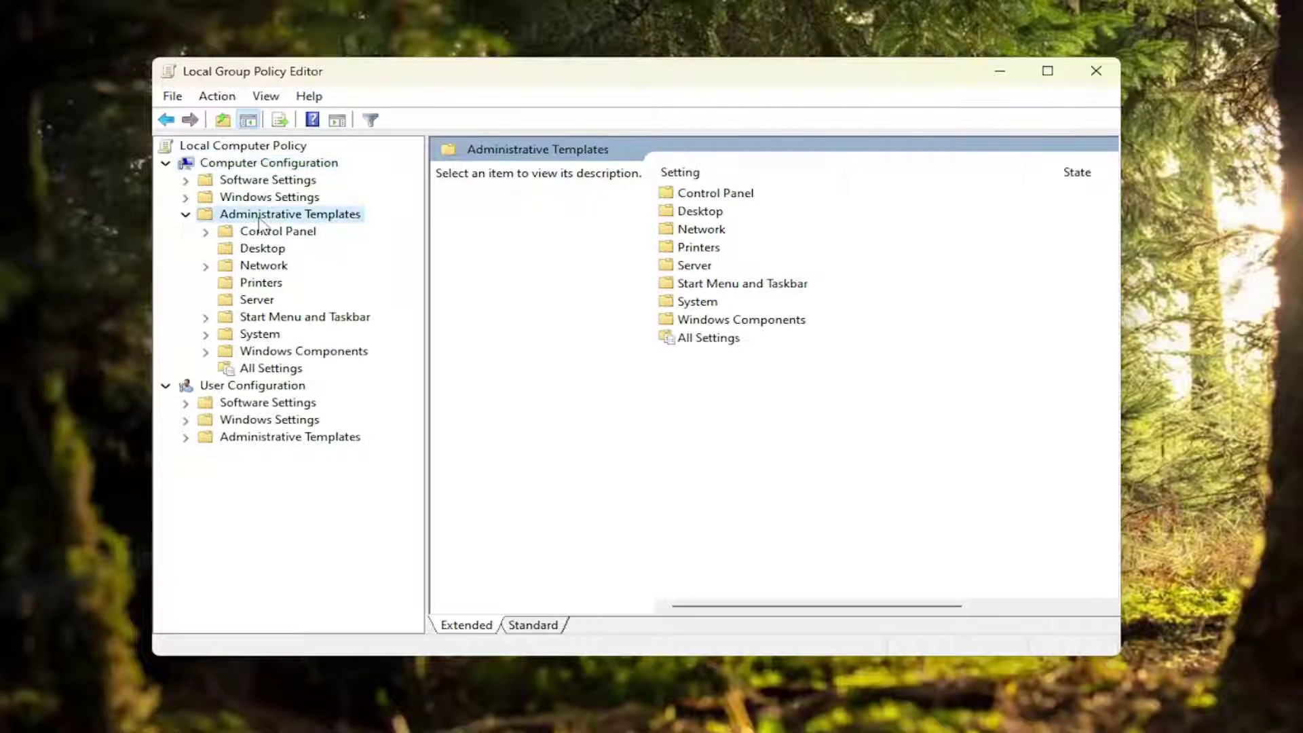
double_click(262, 353)
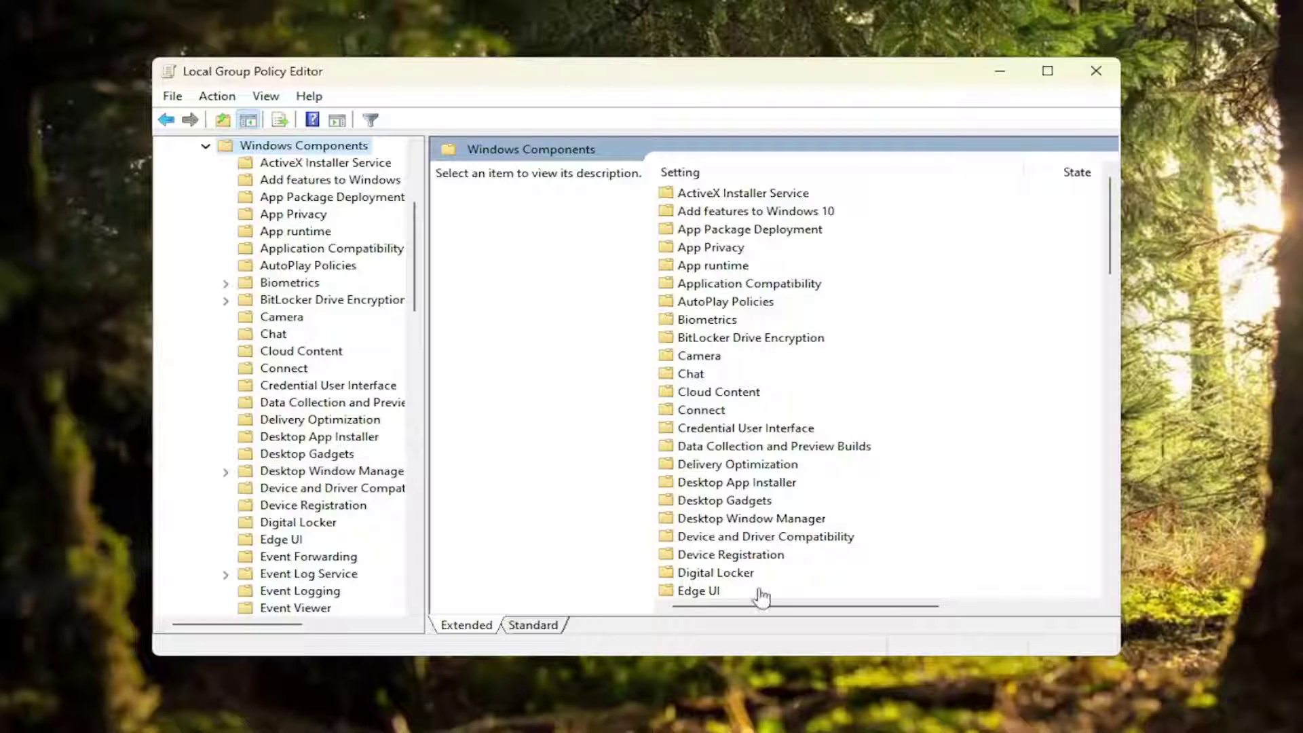
left_click(299, 405)
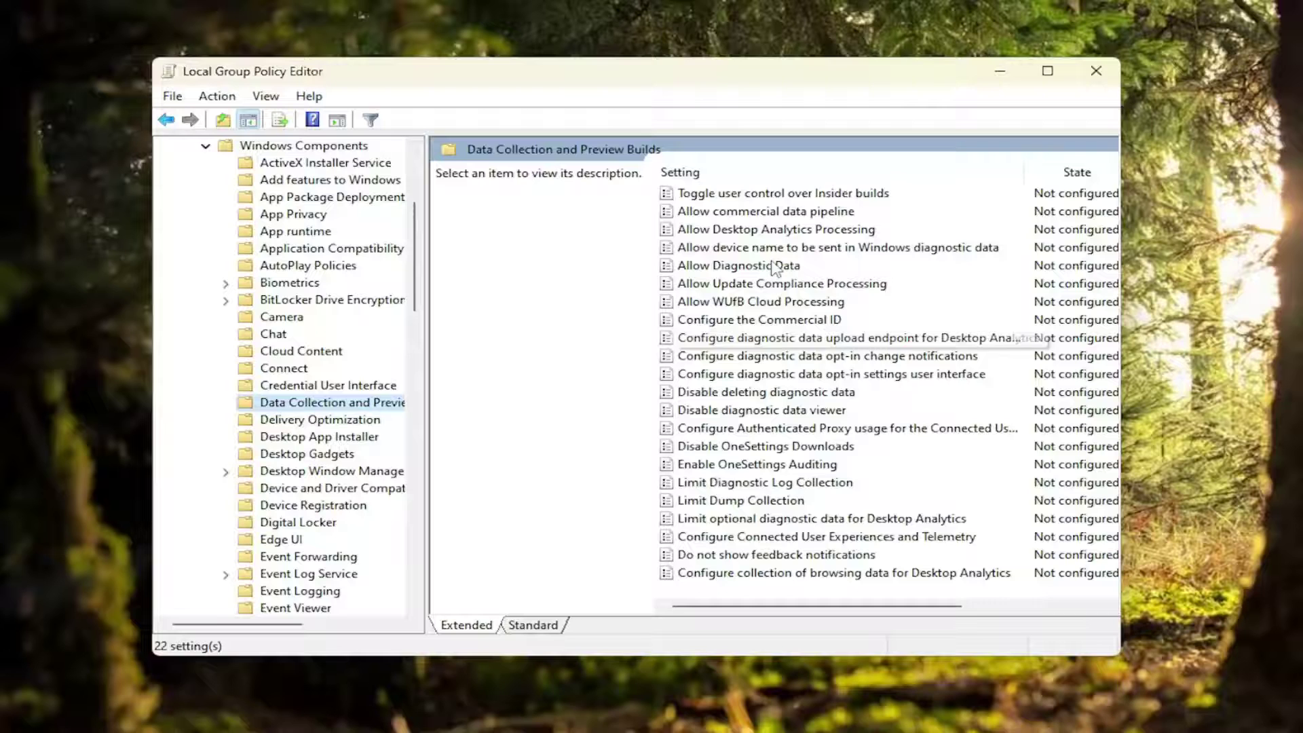
left_click(701, 268)
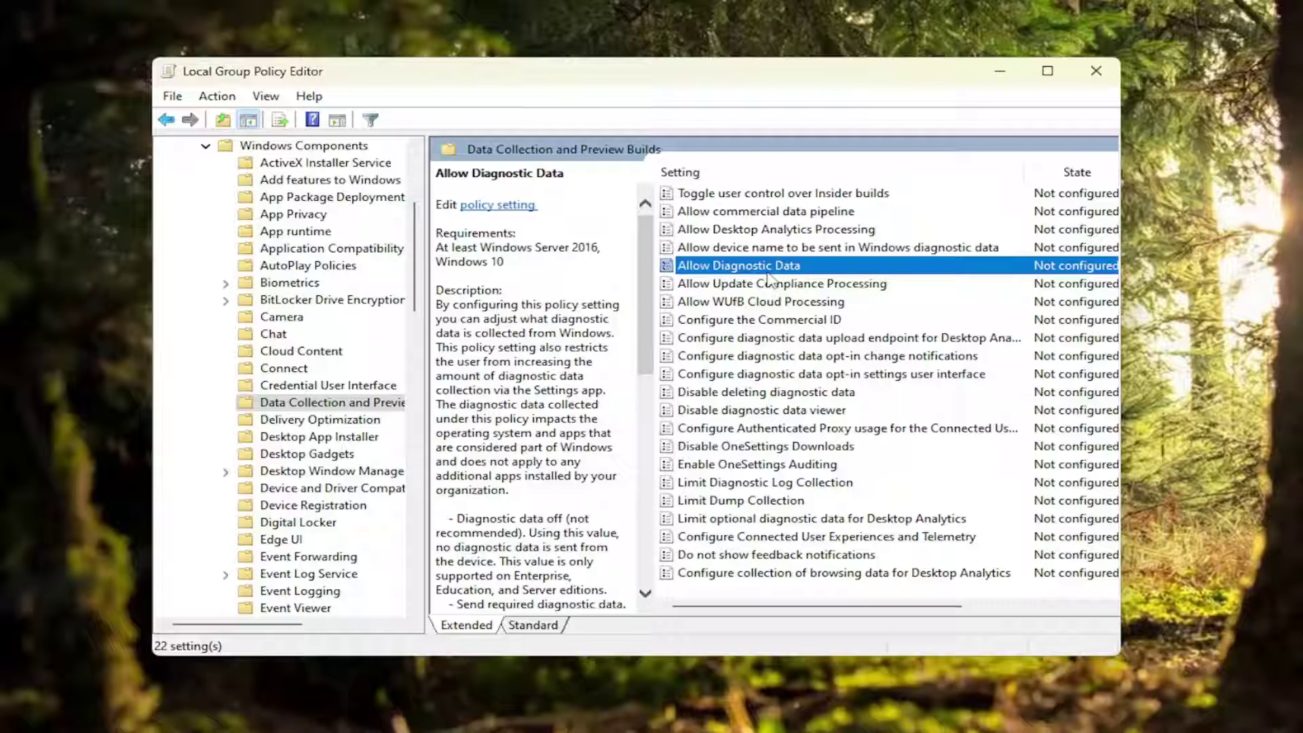
Set Allow Diagnostic Data to Enabled with 'Send optional diagnostic data' and apply it.
double_click(769, 270)
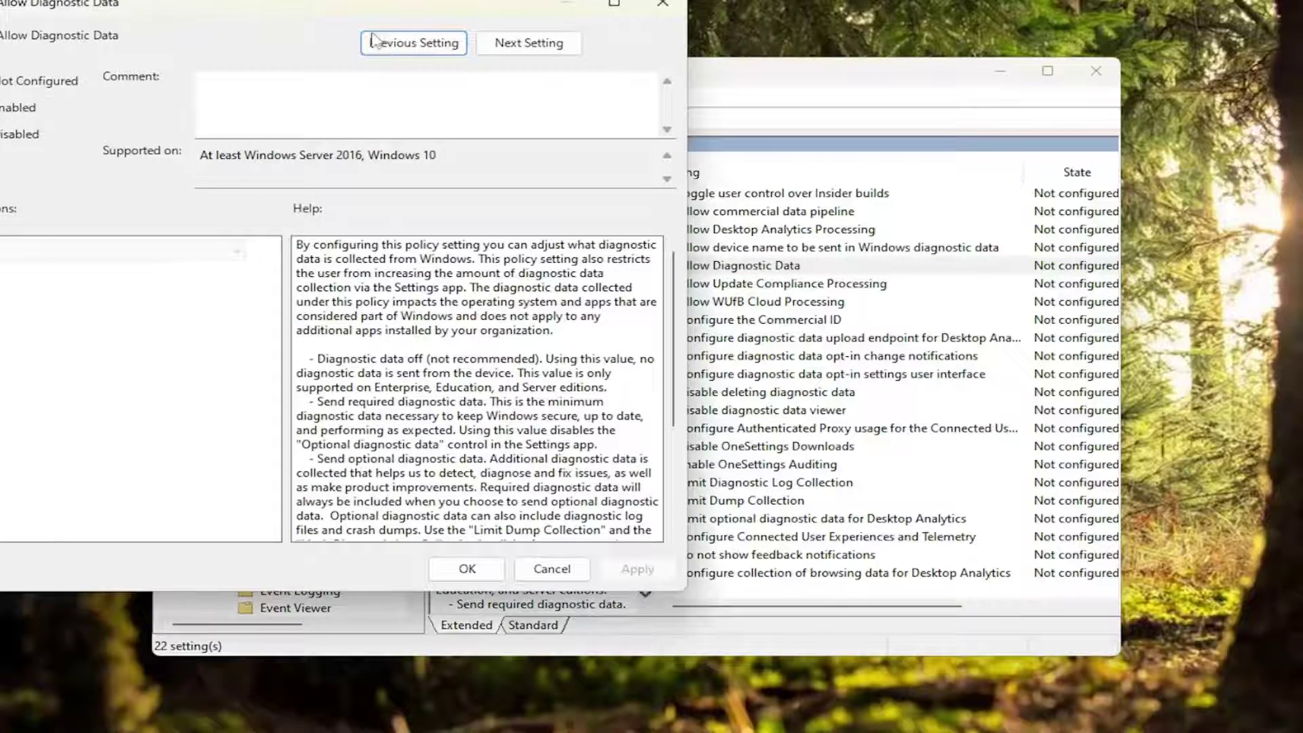
left_click_drag(340, 15, 654, 87)
left_click(357, 180)
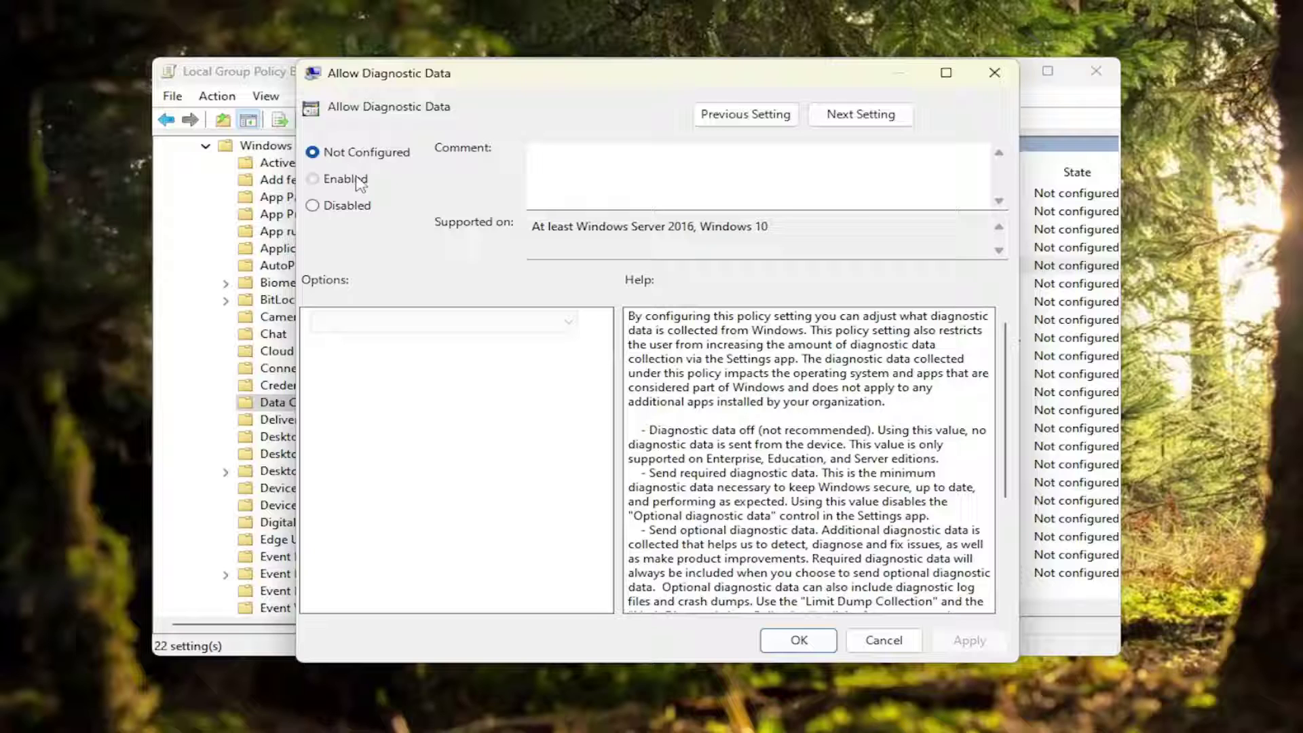
left_click(415, 325)
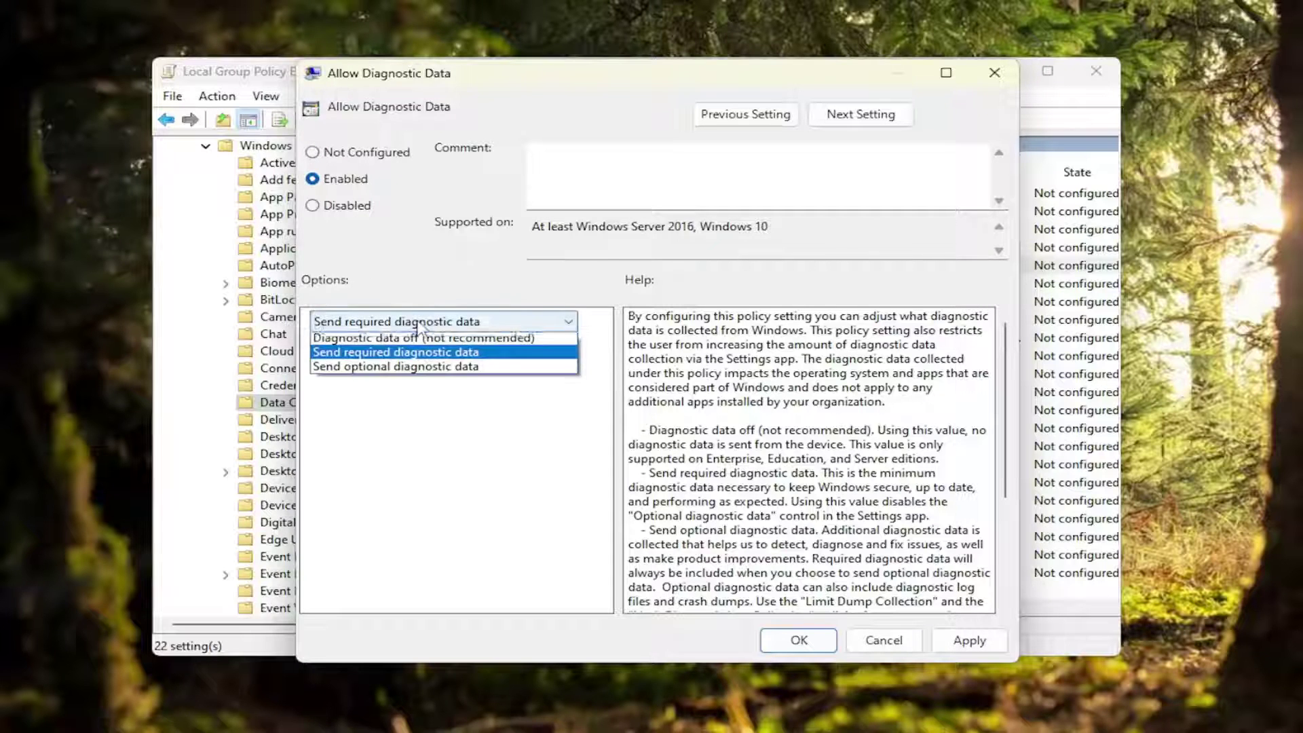
left_click(366, 379)
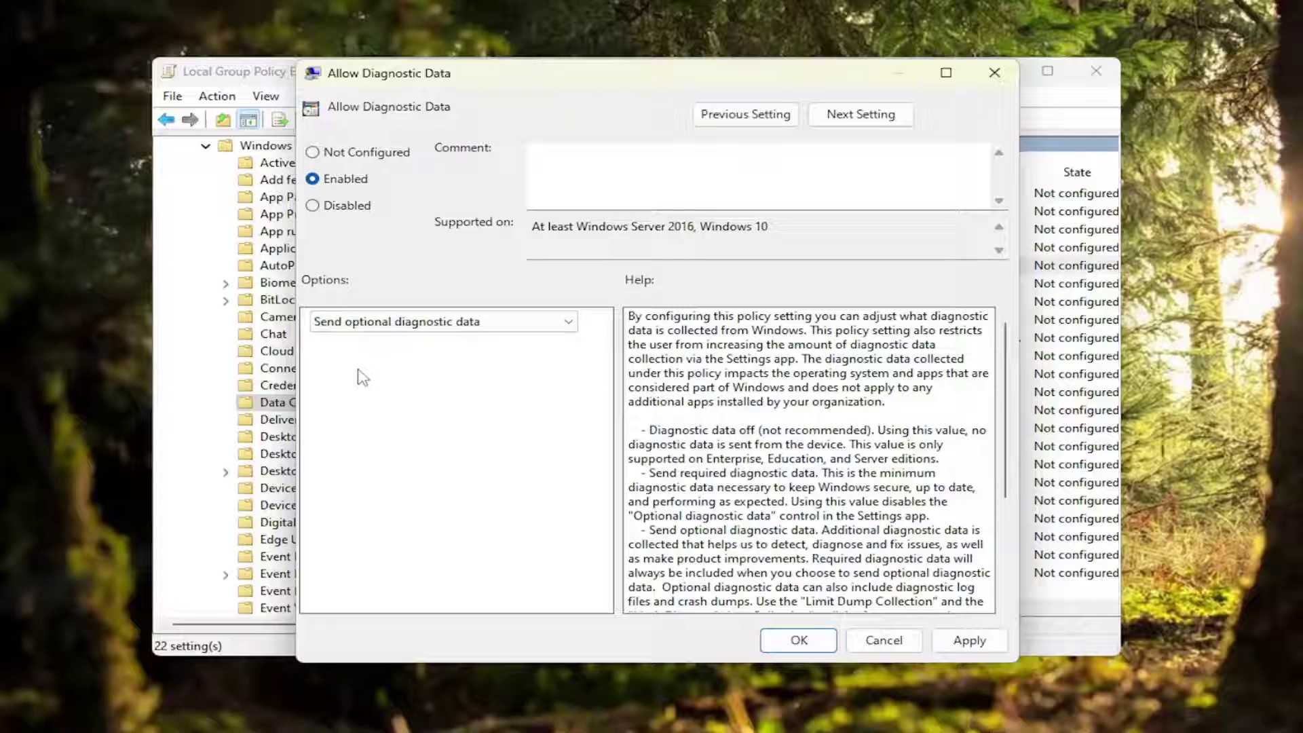
left_click(971, 645)
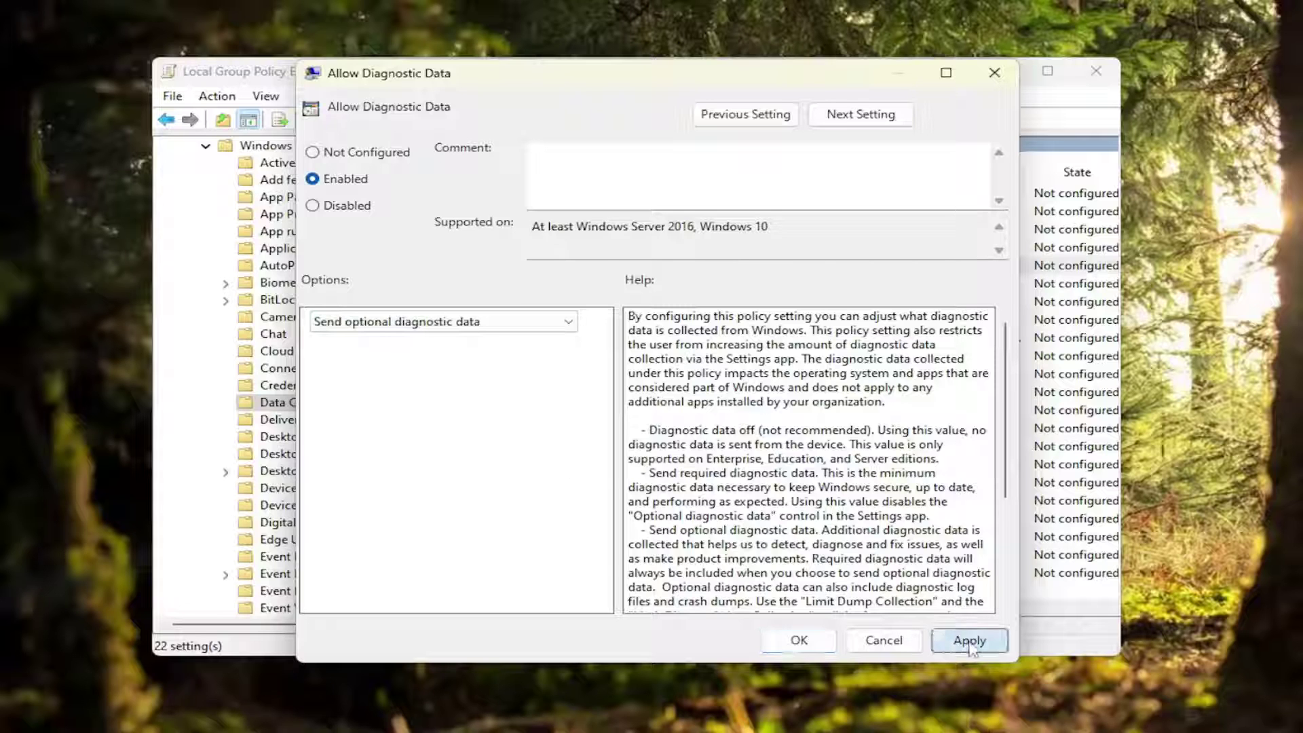
left_click(799, 641)
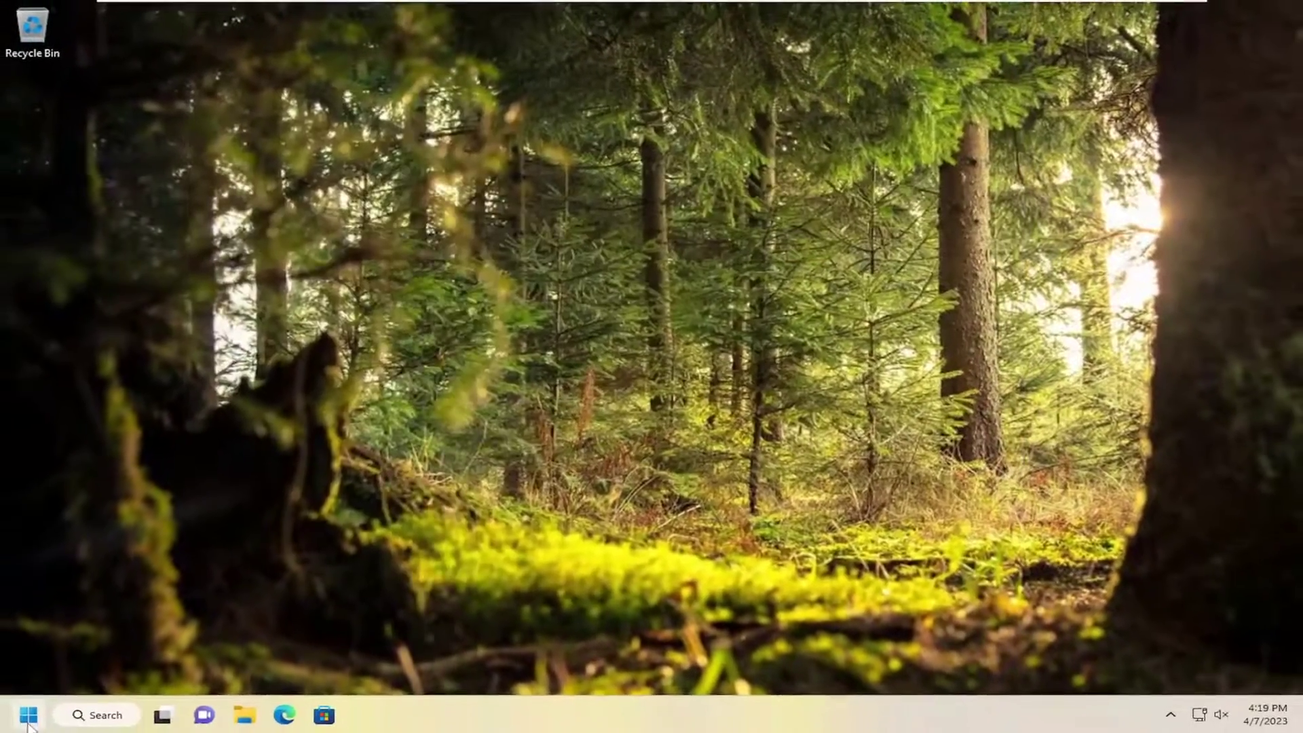
Launch Windows PowerShell as administrator from Start search, approving the UAC prompt.
left_click(28, 724)
type("power")
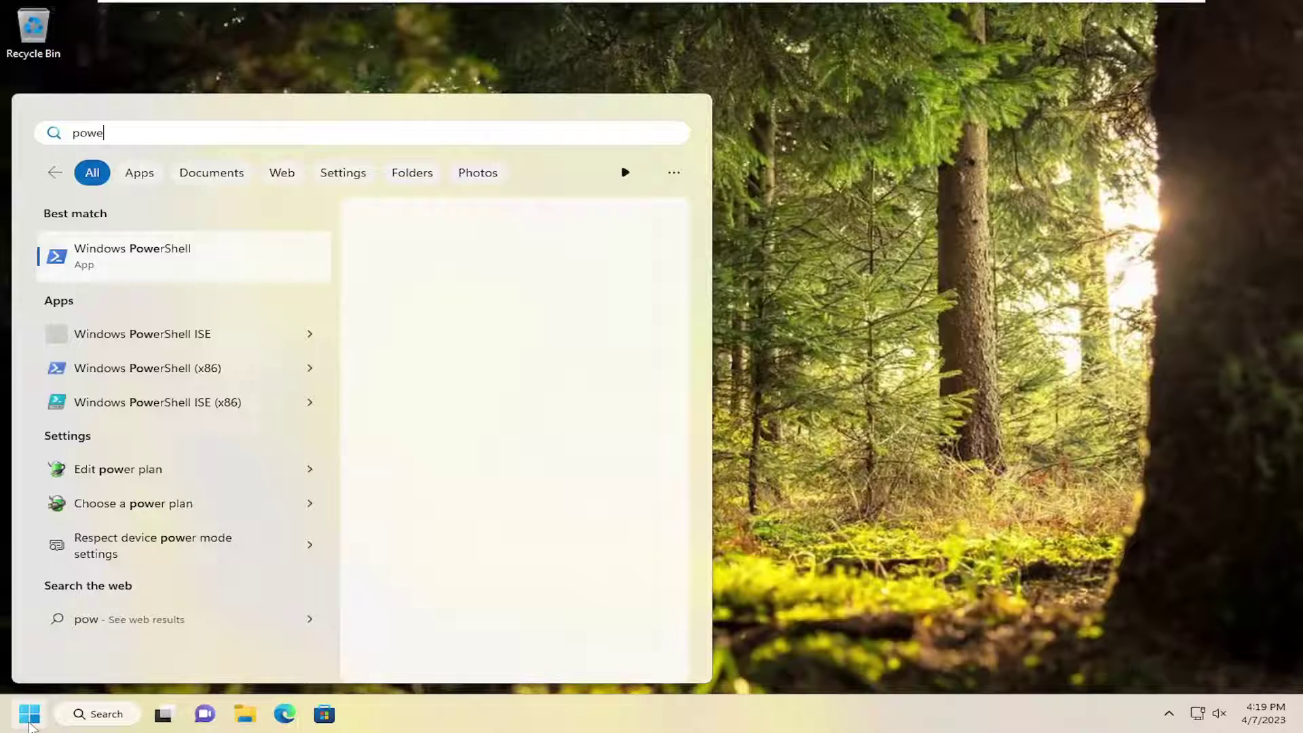
type("shell")
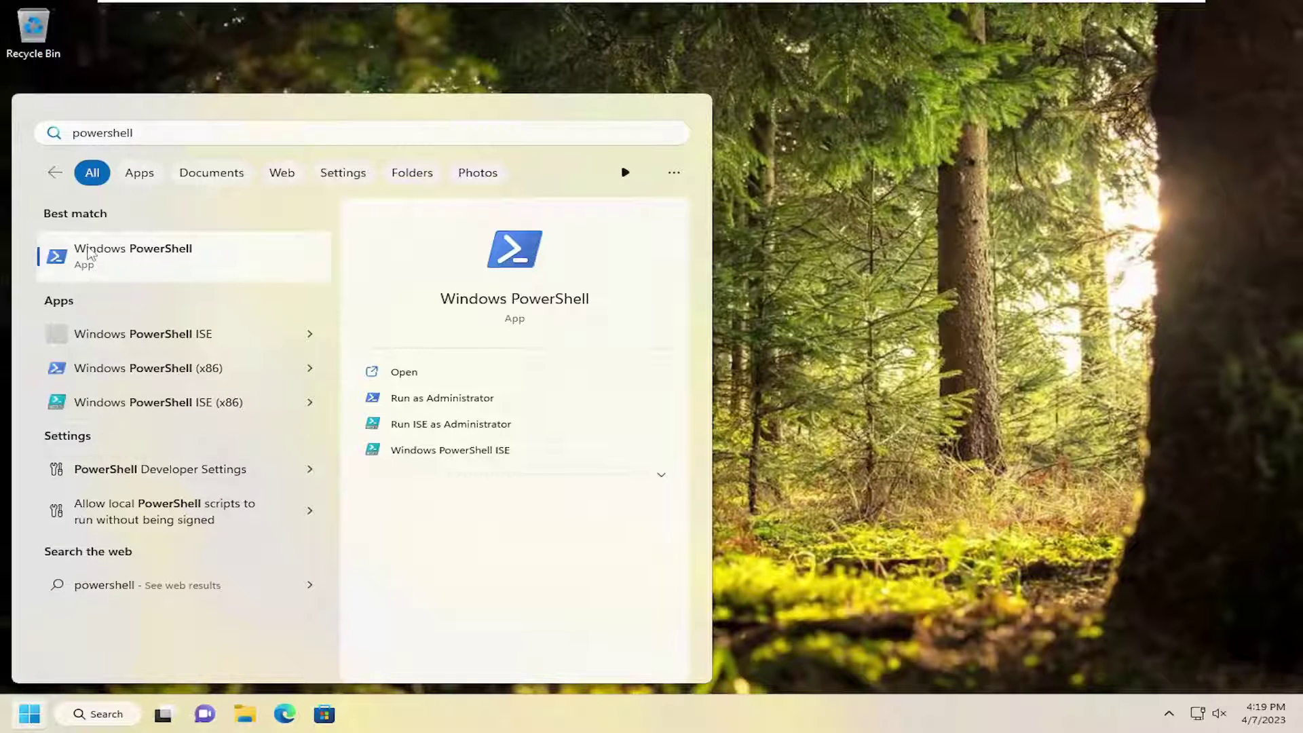
right_click(84, 251)
left_click(153, 265)
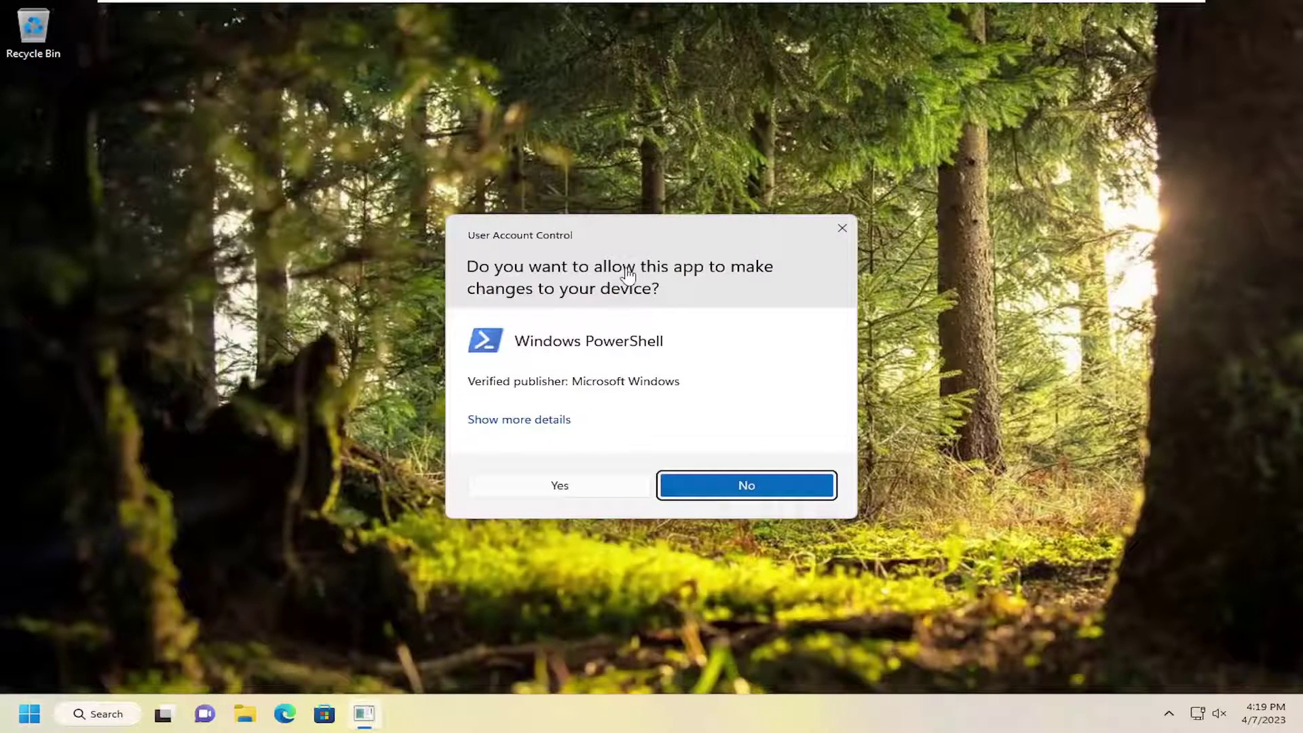
left_click_drag(619, 222, 664, 187)
left_click(606, 451)
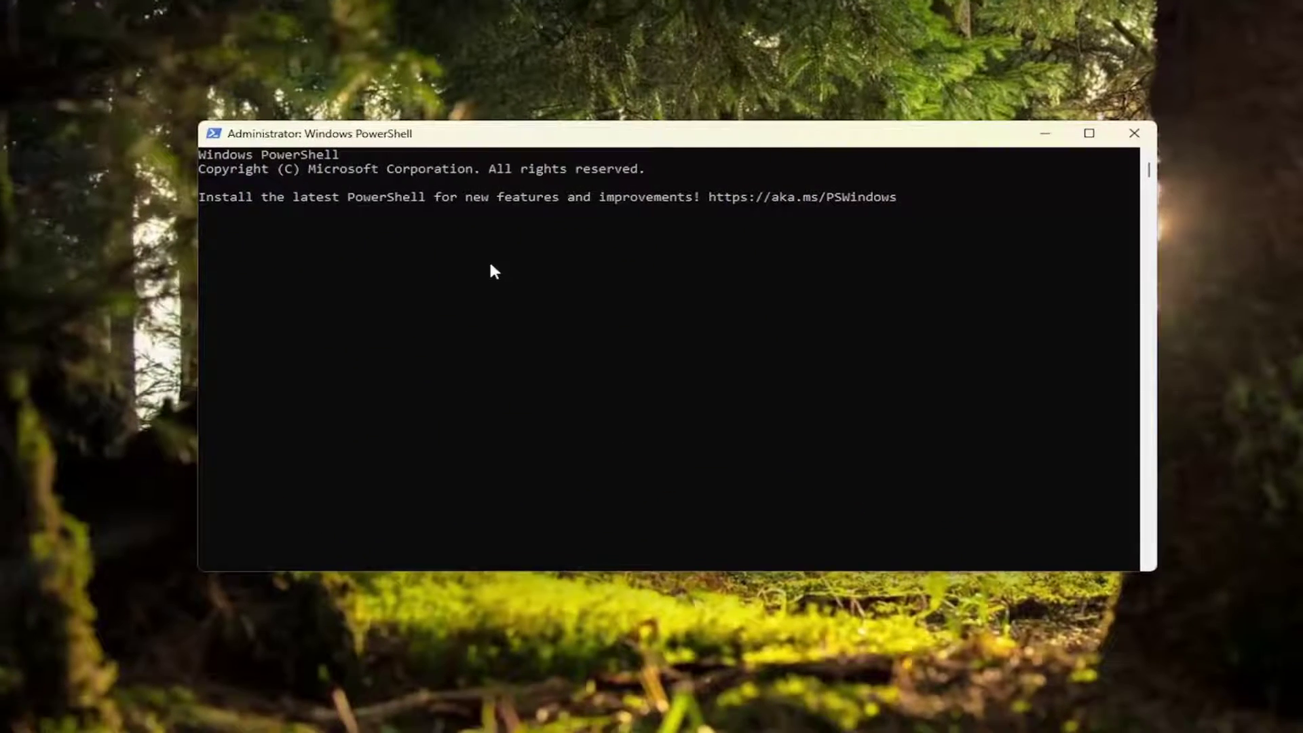
Run gpupdate /force in the admin PowerShell window.
type("gp")
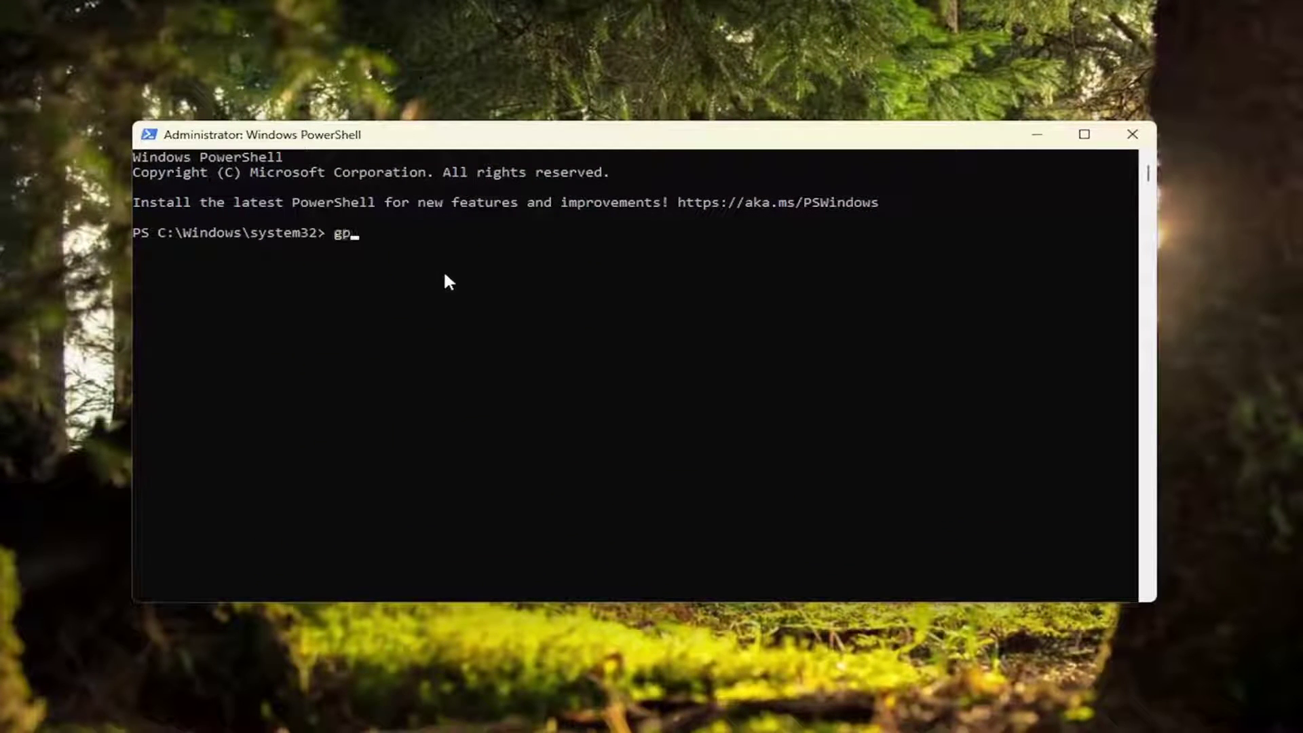
type("update ")
type("/force")
key("Return")
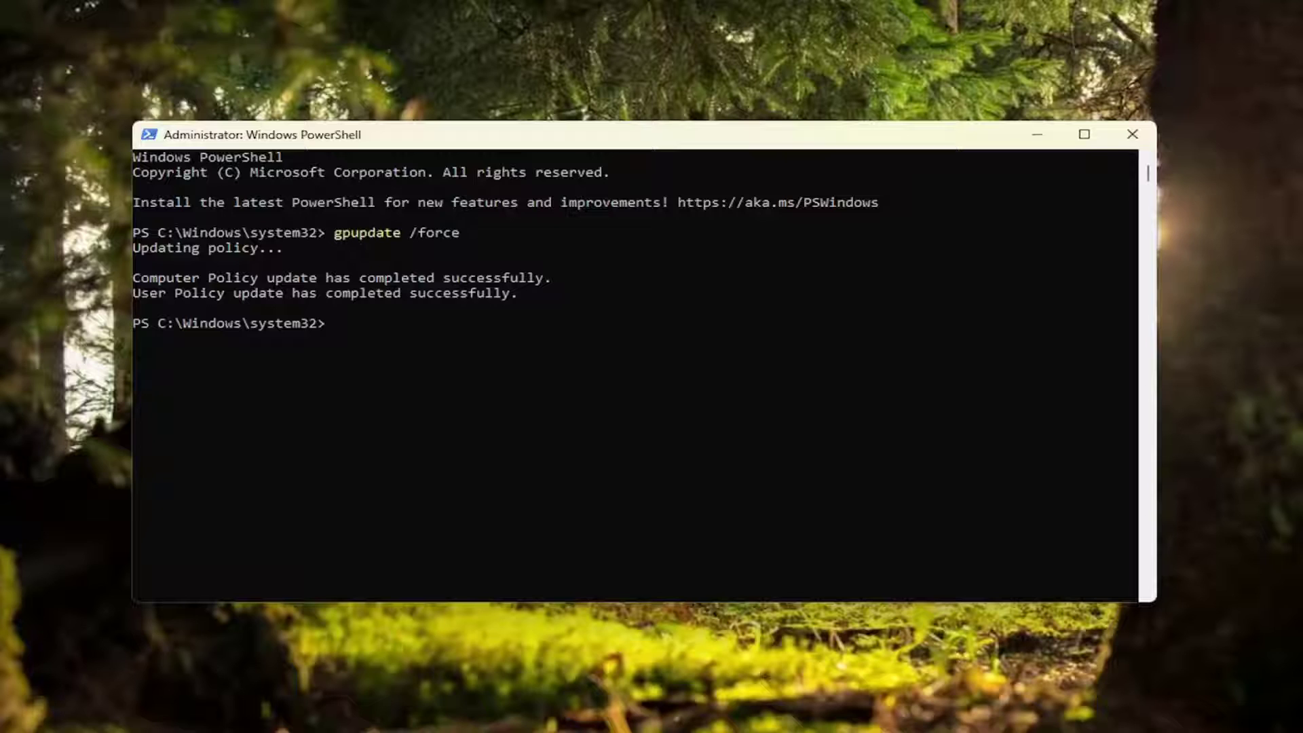
Reopen the policy editor maximized and browse Windows Components > Data Collection and Preview Builds.
left_click(29, 714)
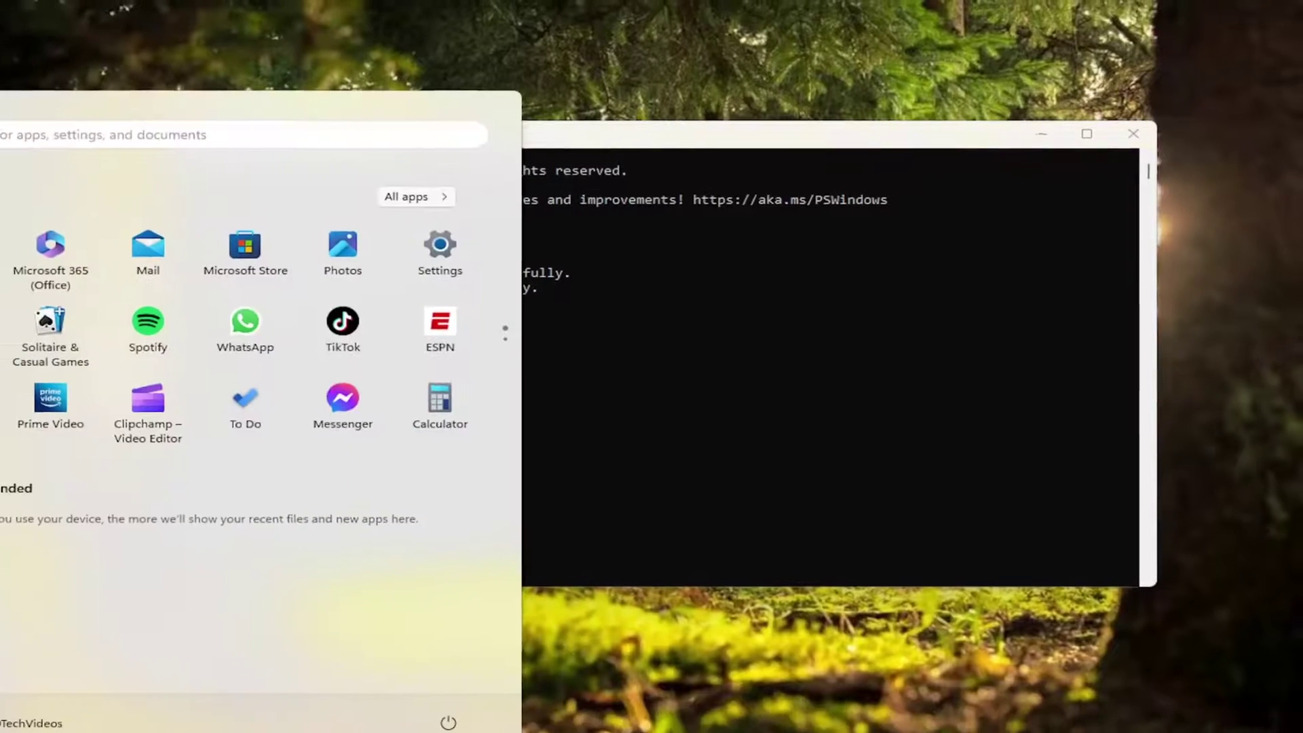
type("local")
key("Return")
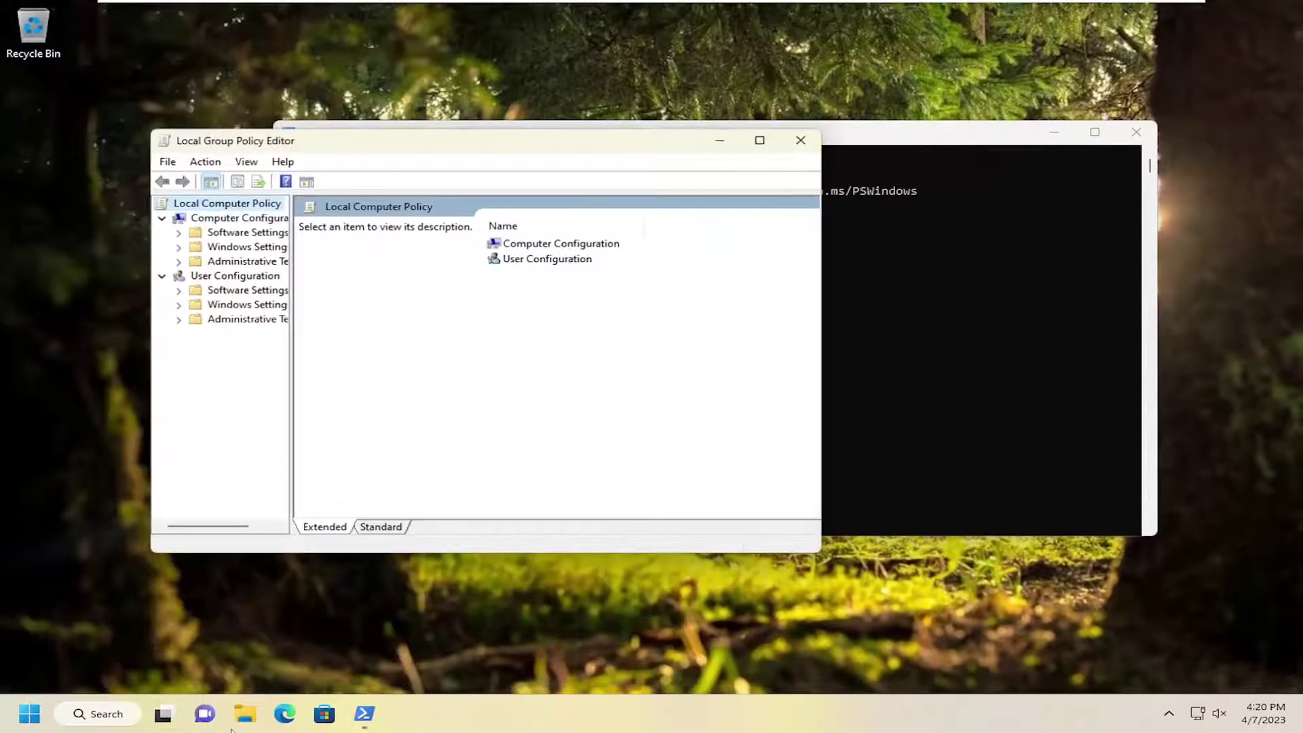
left_click_drag(513, 151, 706, 3)
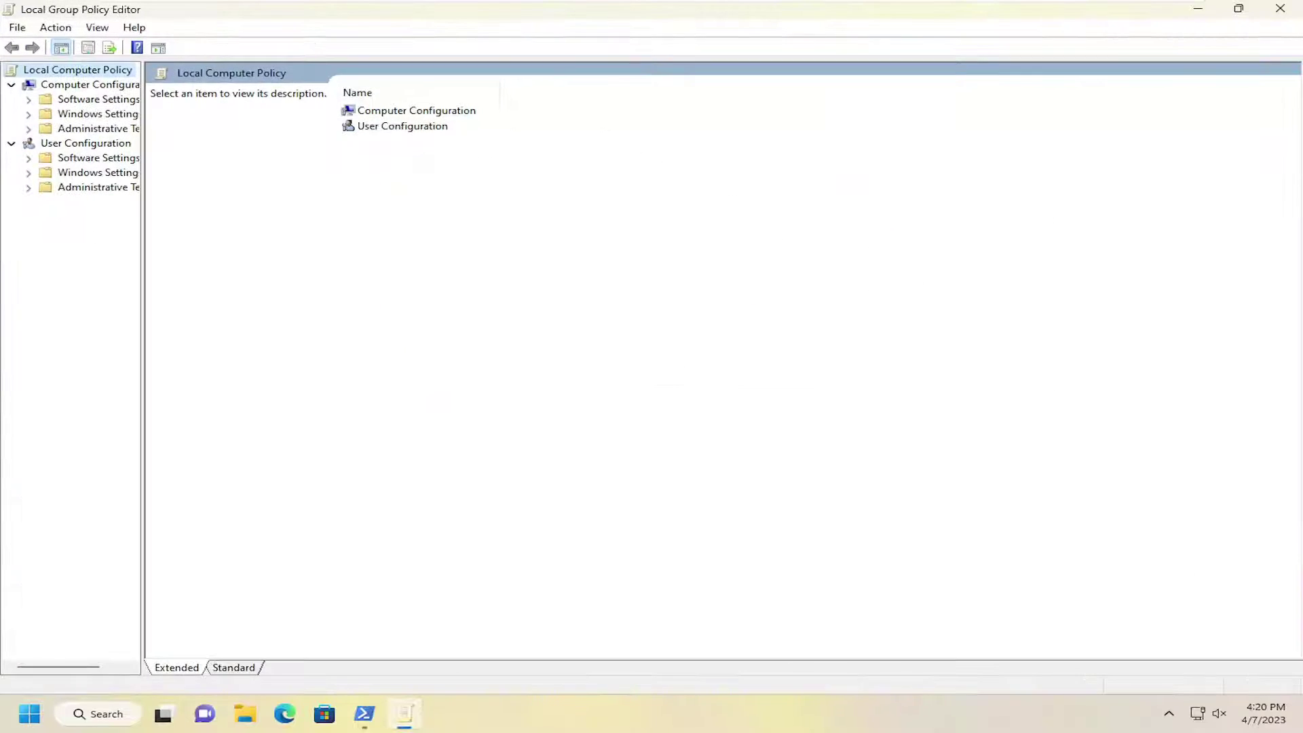
left_click(95, 114)
double_click(80, 129)
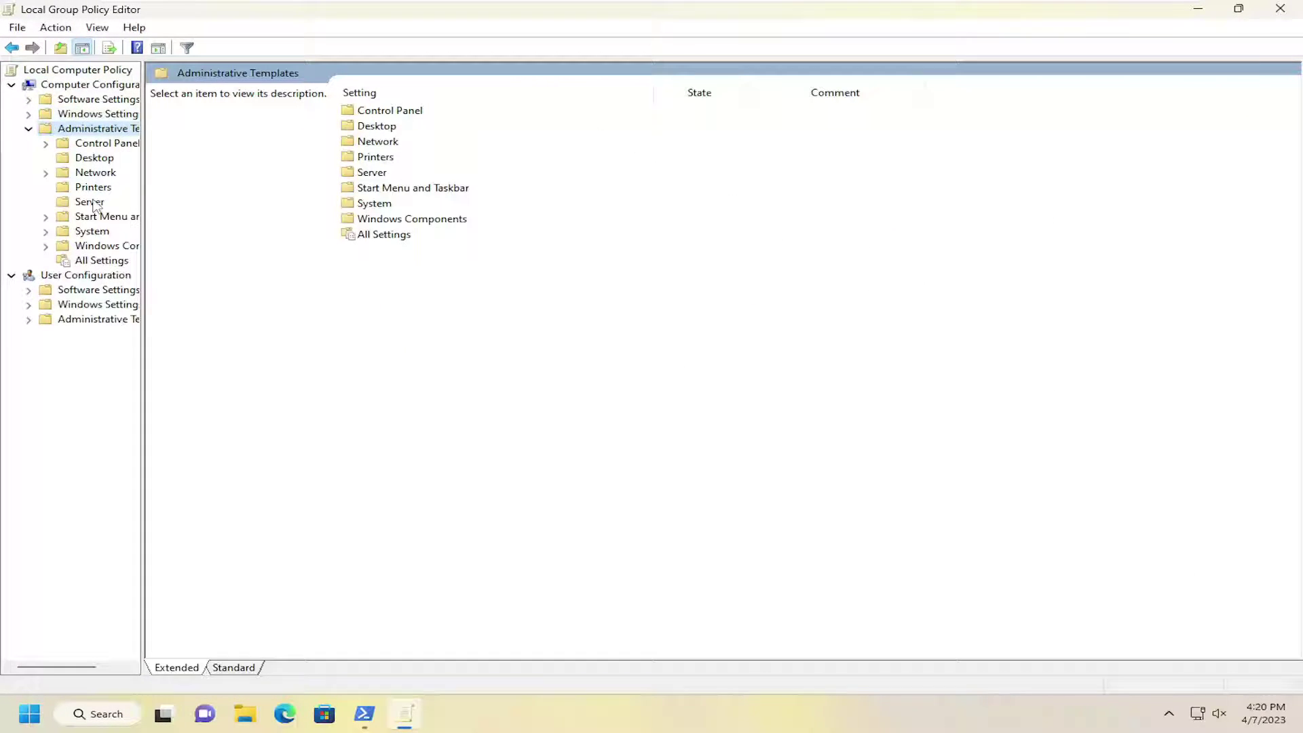
left_click_drag(102, 245, 98, 250)
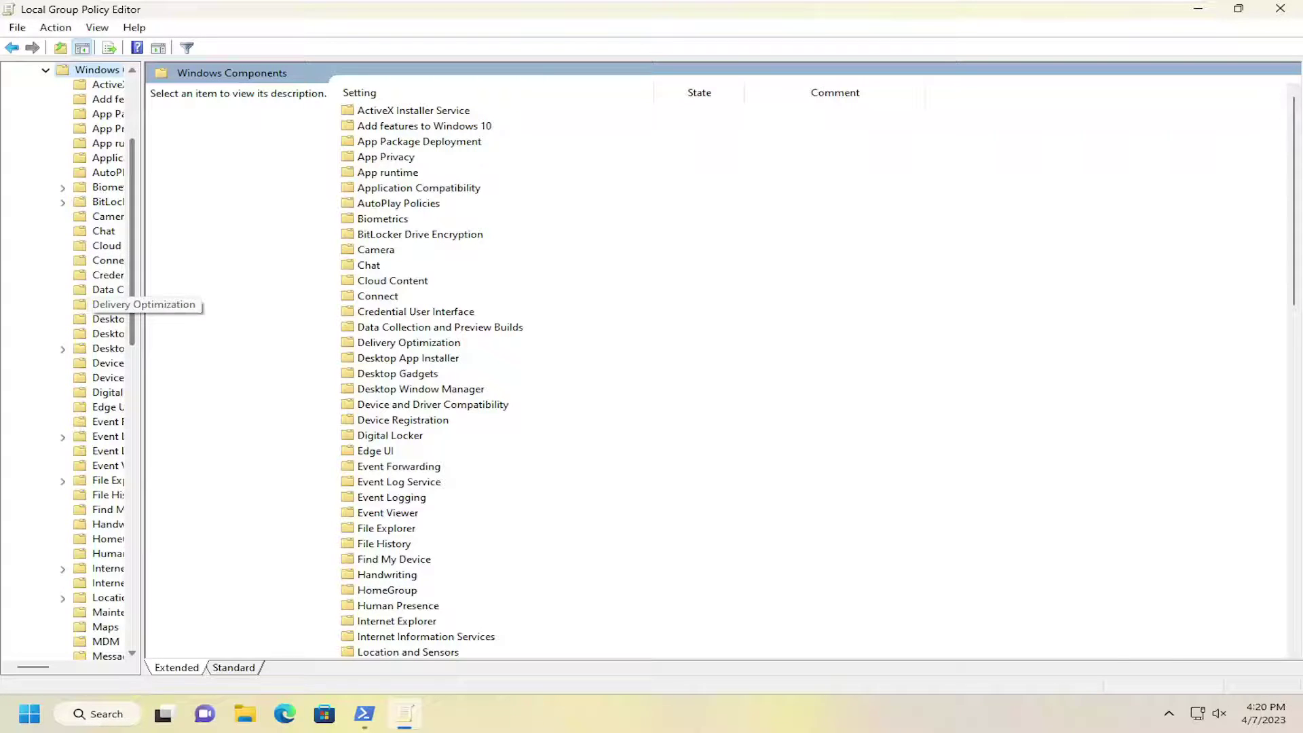
left_click_drag(141, 306, 277, 305)
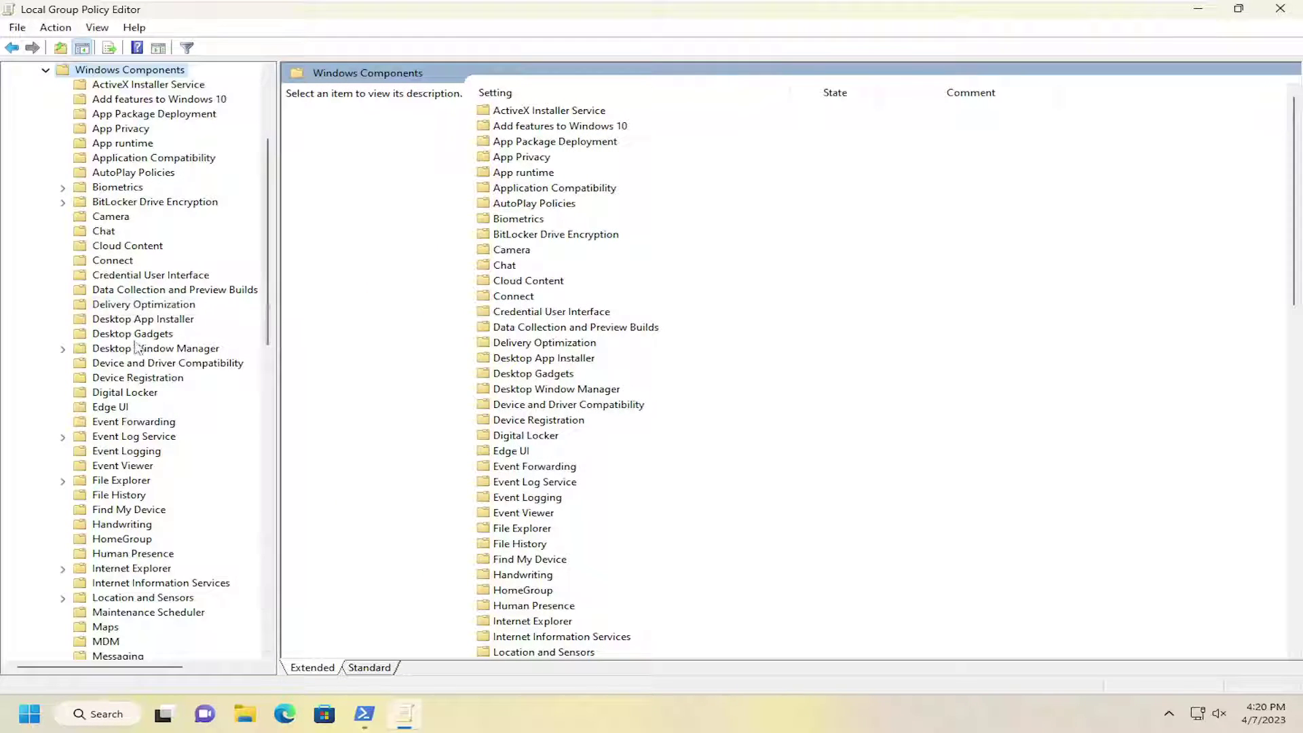
left_click(135, 290)
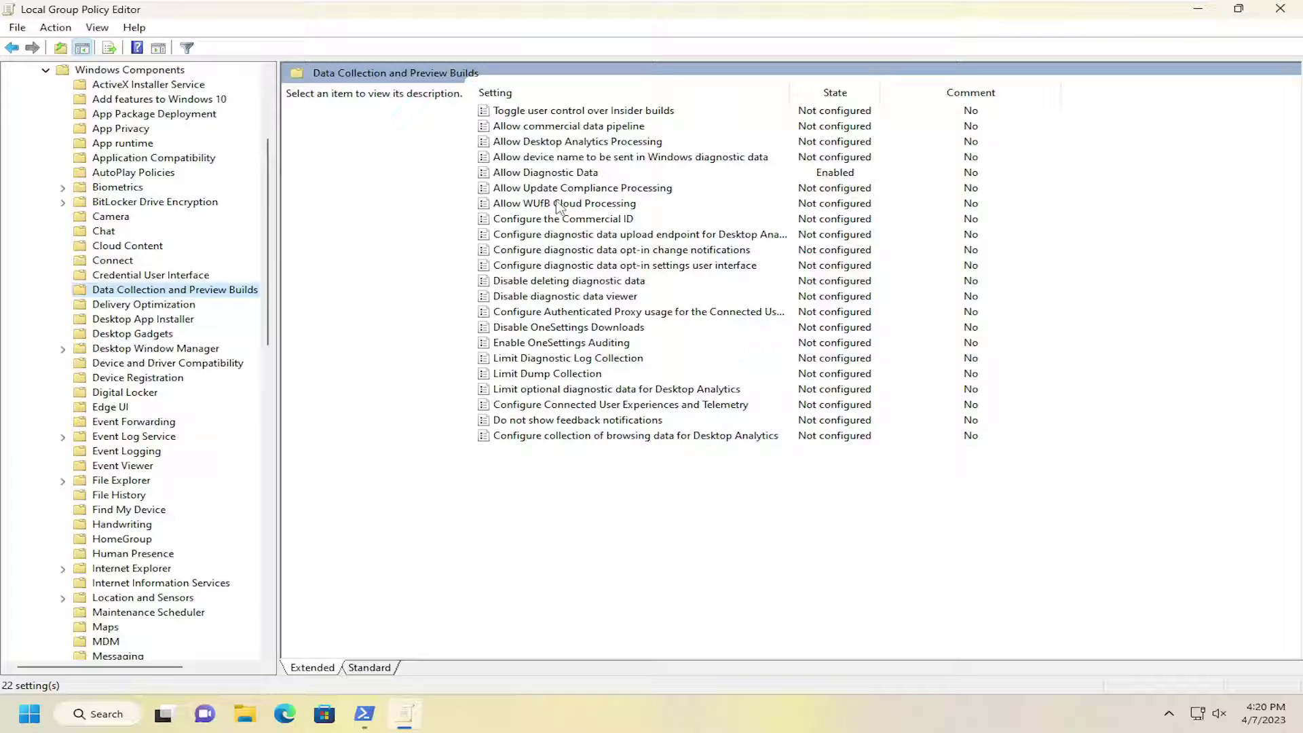
Switch Allow Diagnostic Data from Enabled to Not Configured, apply with OK, and close the editor.
double_click(547, 174)
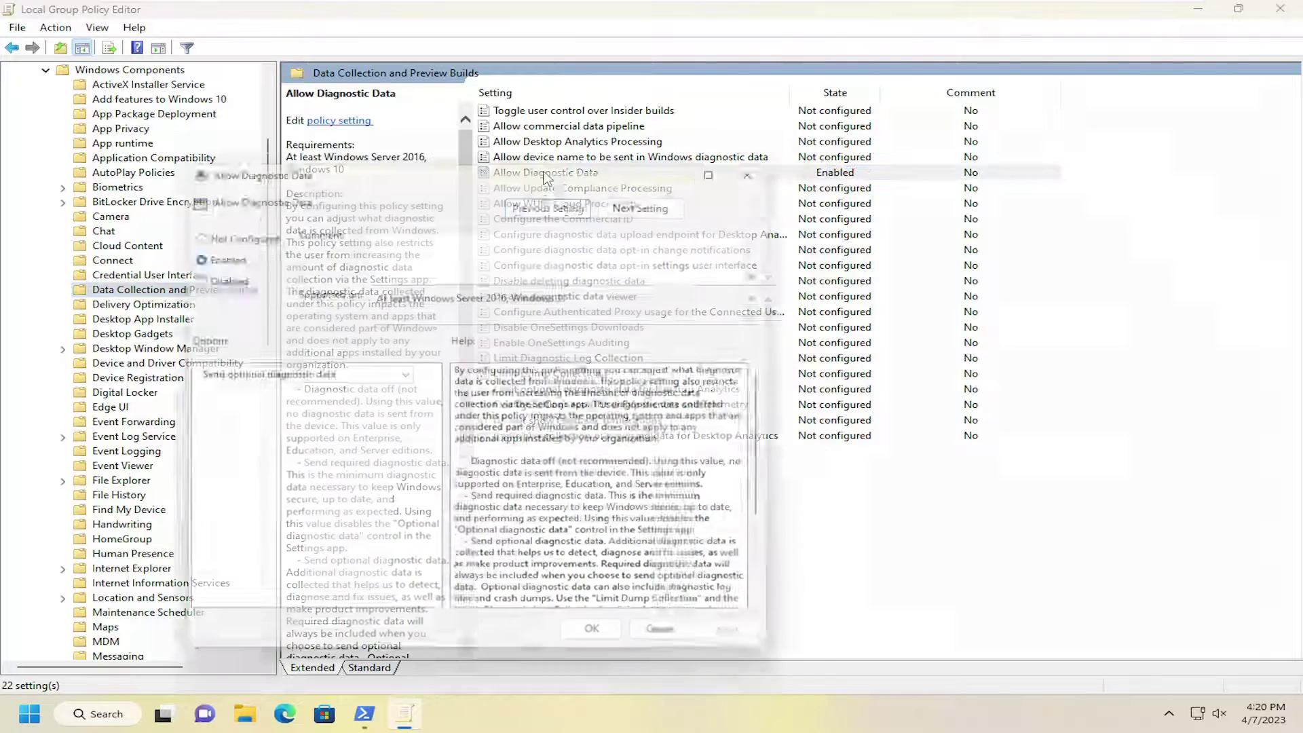
left_click_drag(513, 170, 653, 150)
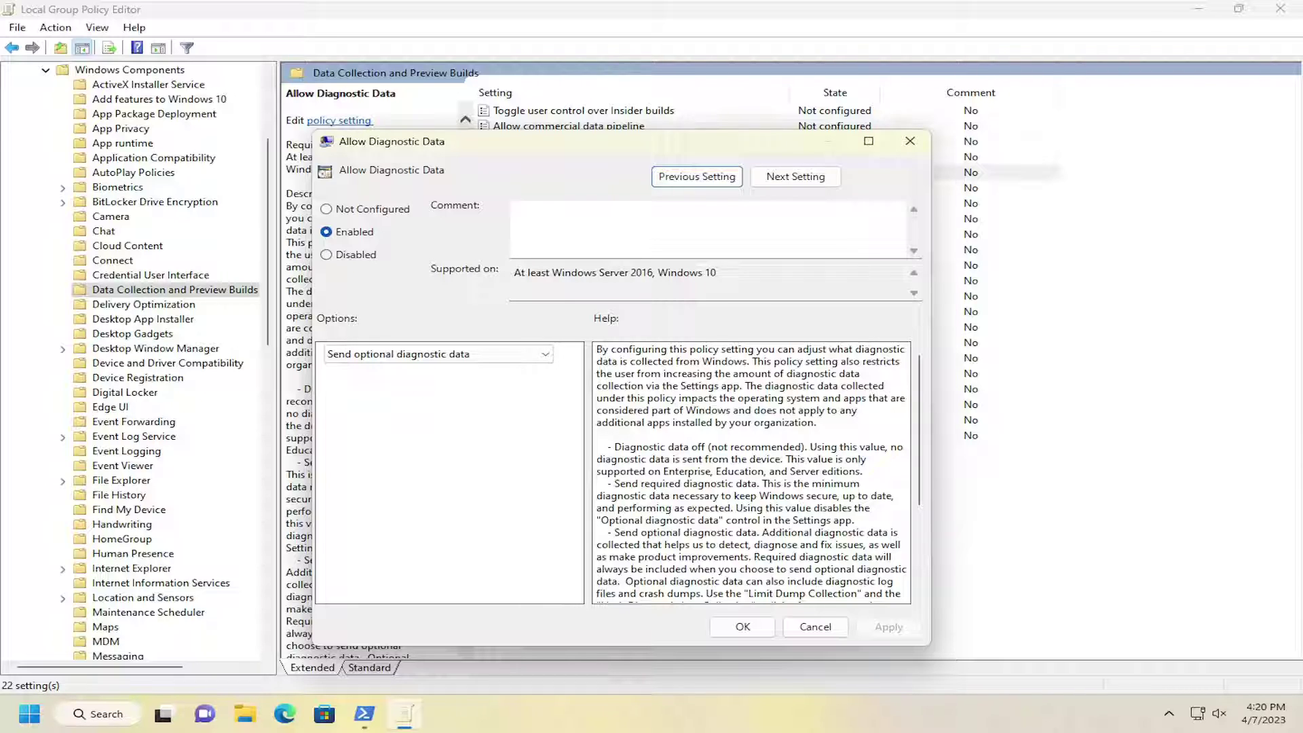
left_click(347, 209)
left_click(895, 629)
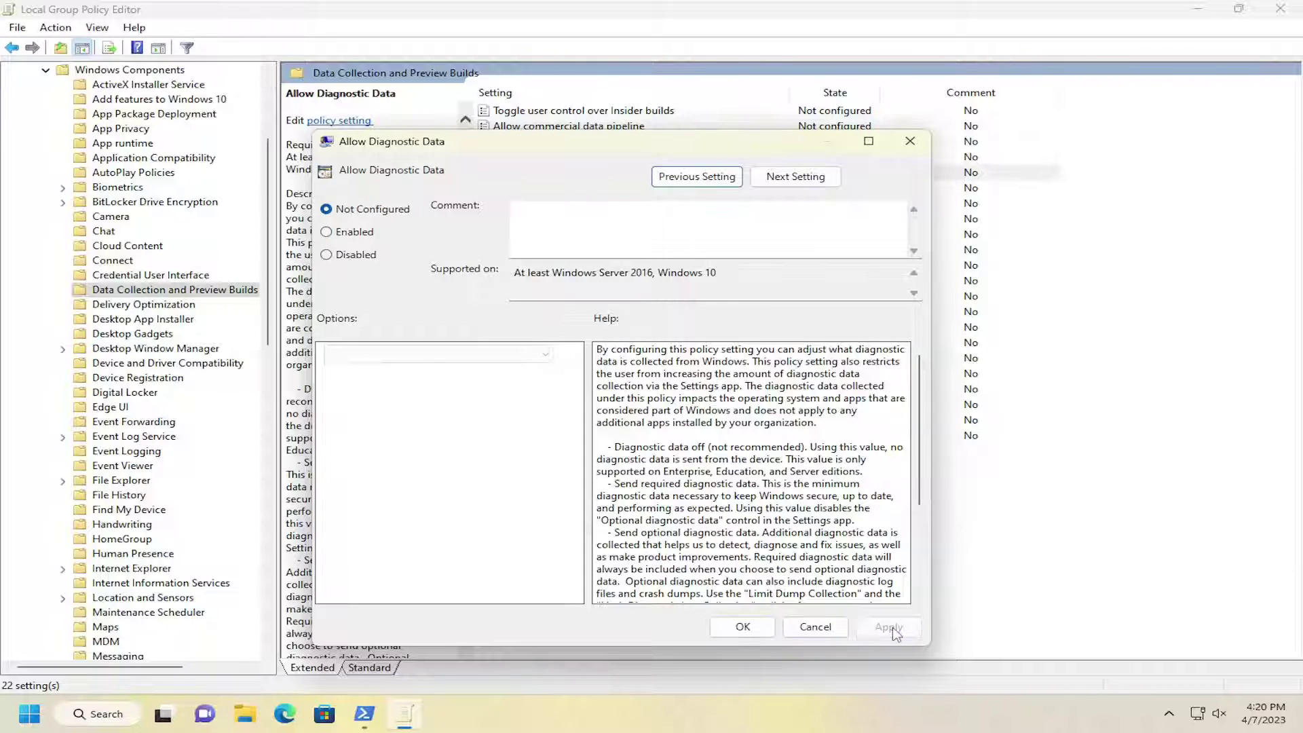
left_click(743, 626)
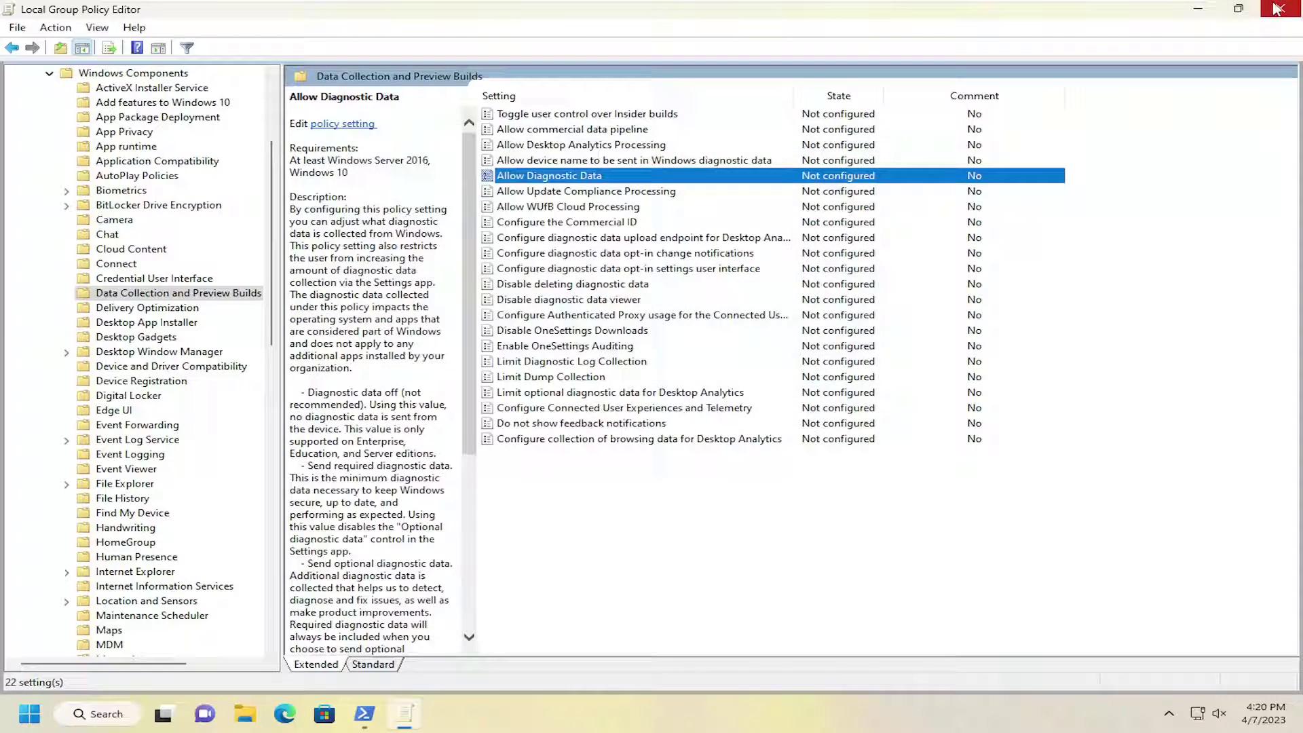
left_click(1277, 8)
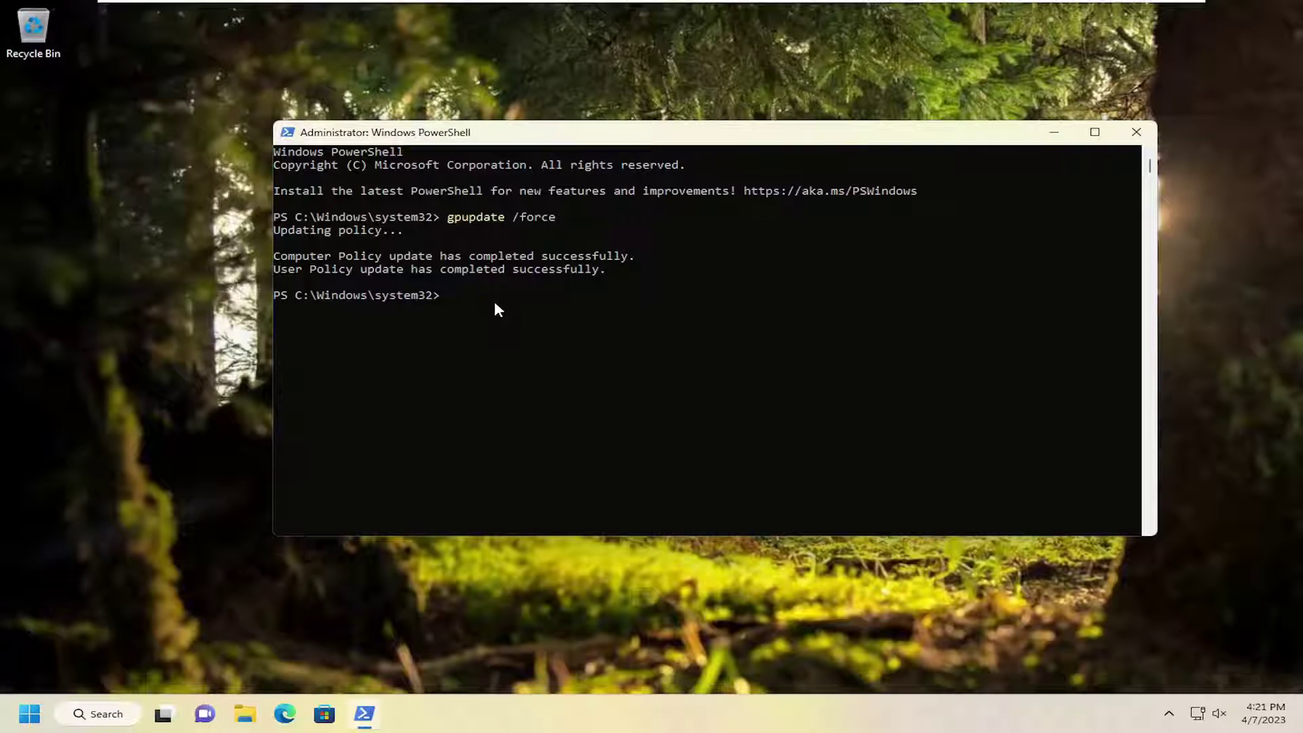
Run gpupdate /force again in the admin PowerShell window.
type("gpupdate")
type(" /force")
key("Return")
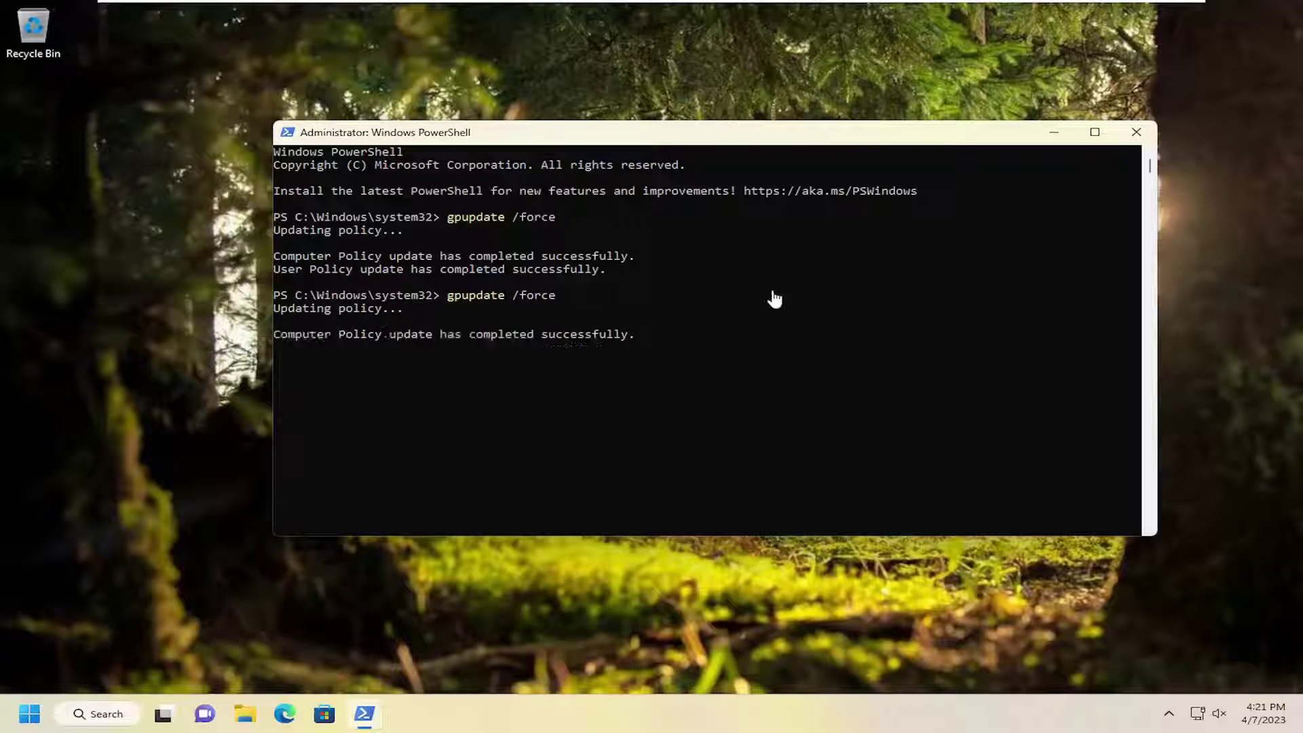
Close the PowerShell window and bring up the Start button's quick-link menu.
left_click(1137, 133)
right_click(29, 714)
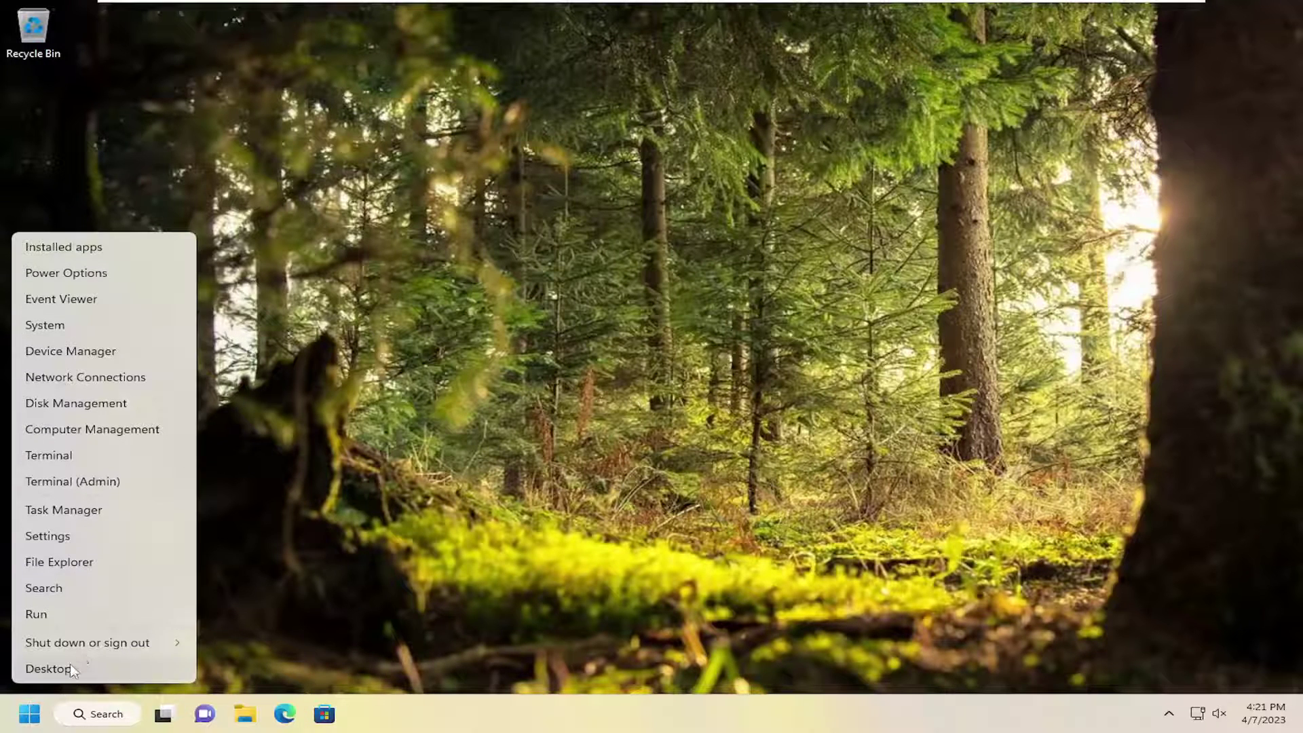